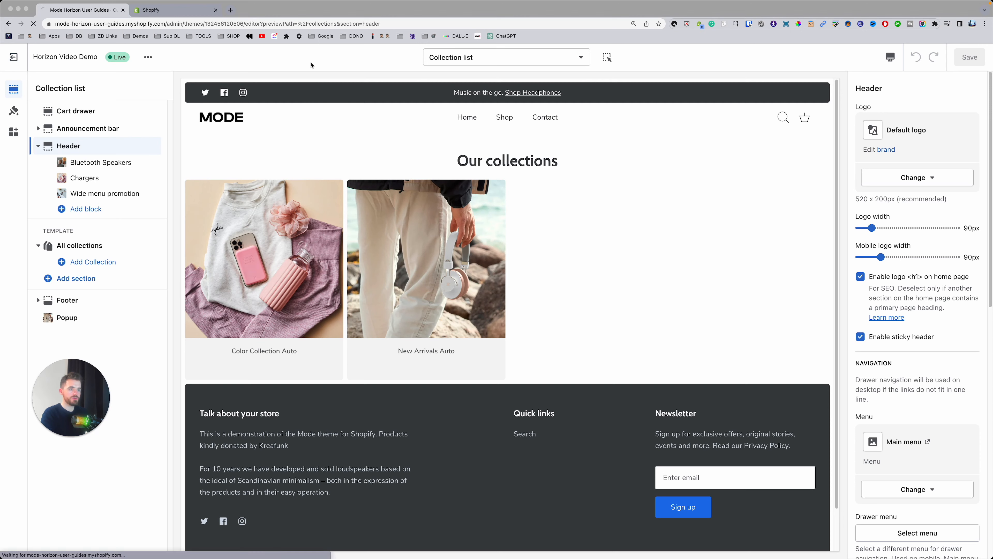
Open the New Arrivals Auto collection in the store preview and look through its products
{"action": "left_click", "coordinate": [429, 287]}
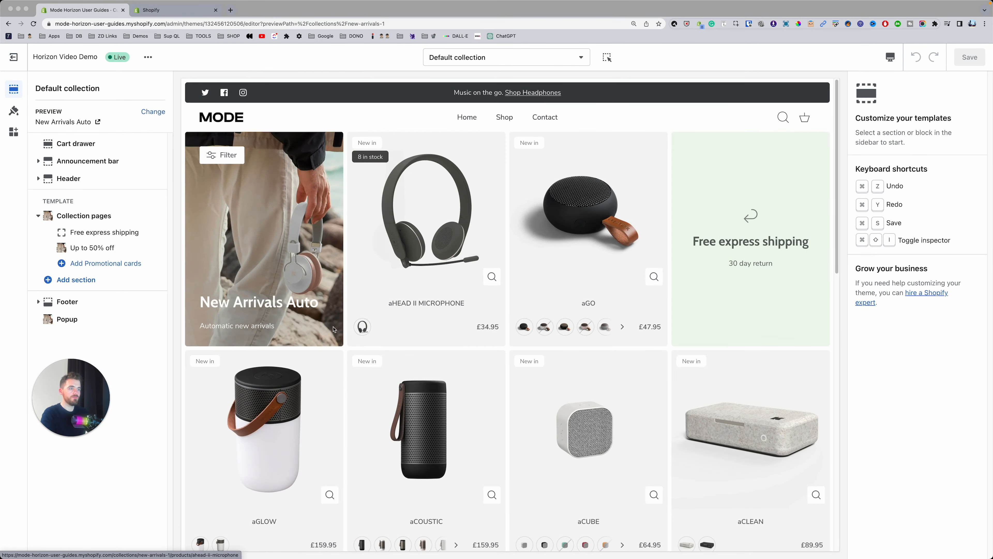
{"action": "scroll", "coordinate": [424, 287], "scroll_direction": "down", "scroll_amount": 4}
{"action": "scroll", "coordinate": [423, 313], "scroll_direction": "down", "scroll_amount": 6}
{"action": "scroll", "coordinate": [424, 341], "scroll_direction": "up", "scroll_amount": 10}
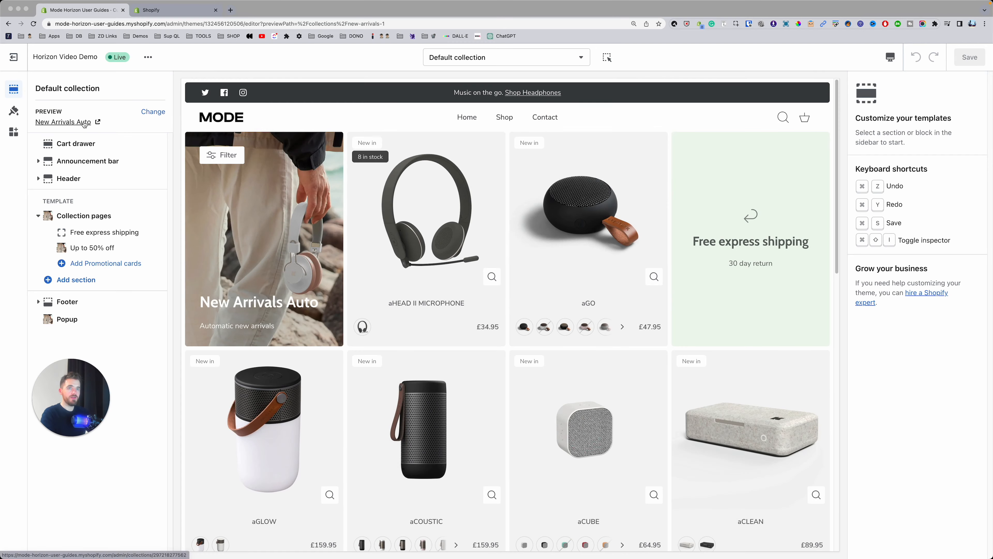
Open the admin page of the New Arrivals Auto collection and review its conditions and products
{"action": "left_click", "coordinate": [84, 122]}
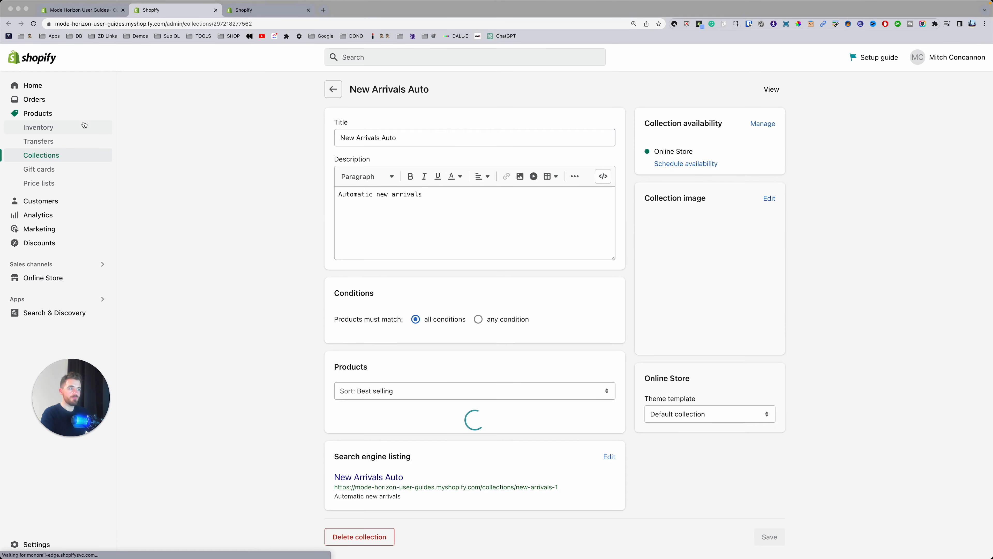
{"action": "scroll", "coordinate": [545, 324], "scroll_direction": "down", "scroll_amount": 8}
{"action": "scroll", "coordinate": [545, 324], "scroll_direction": "up", "scroll_amount": 8}
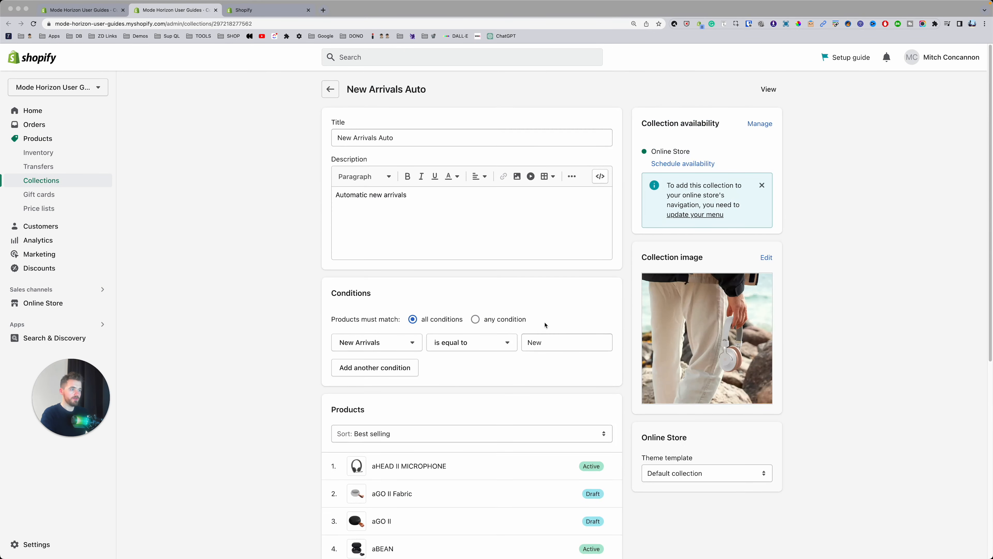
{"action": "scroll", "coordinate": [352, 344], "scroll_direction": "down", "scroll_amount": 1}
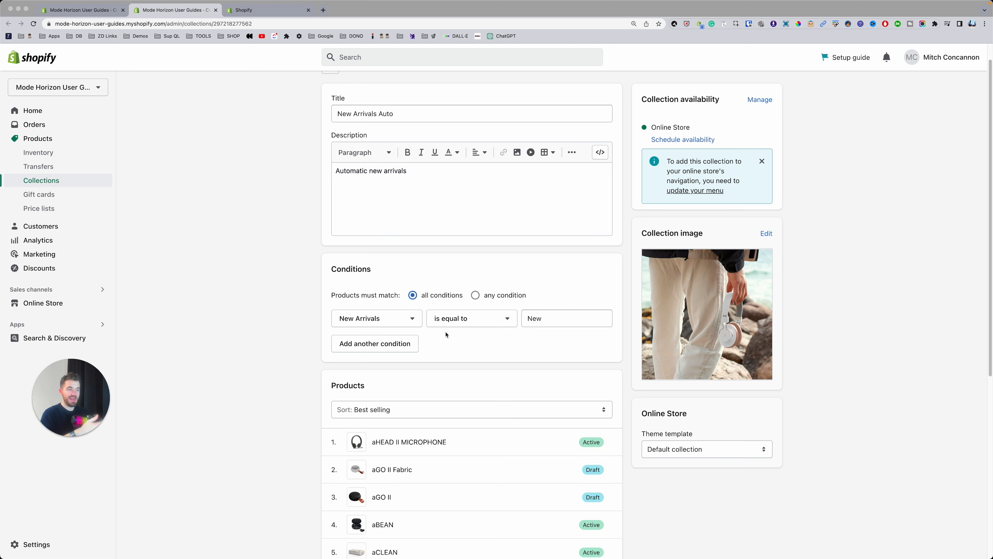
Add a second condition to the collection, New Arrivals is equal to Old, and save it
{"action": "left_click", "coordinate": [380, 344]}
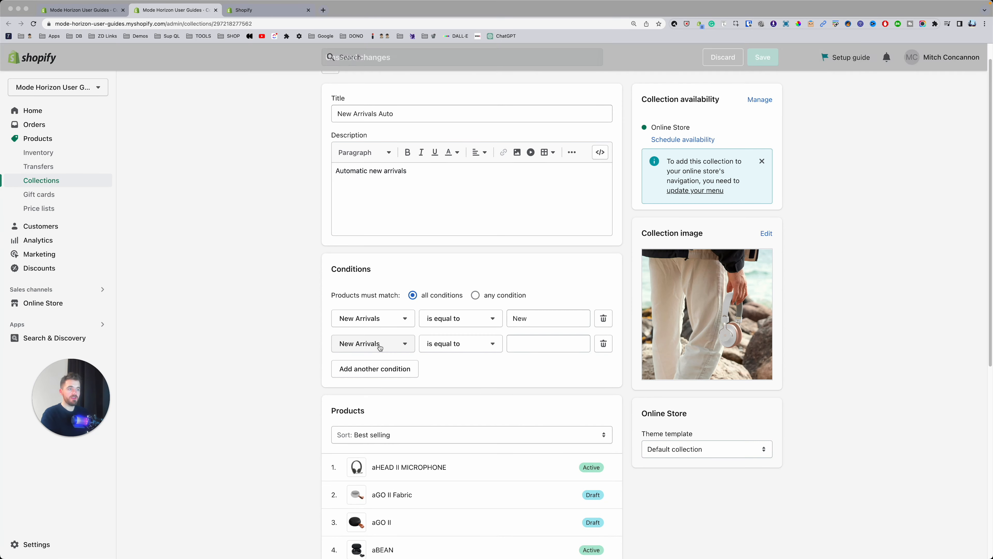
{"action": "left_click", "coordinate": [406, 344]}
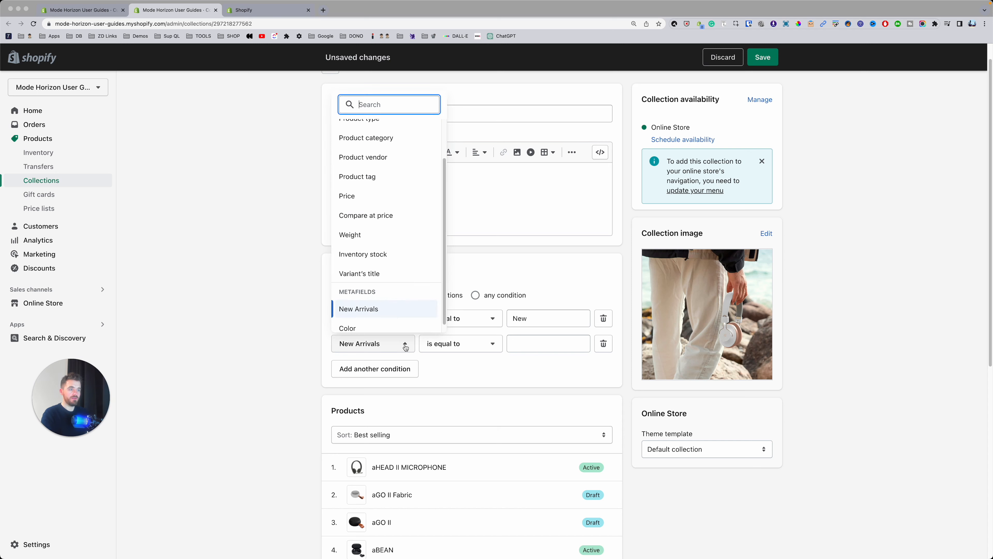
{"action": "left_click", "coordinate": [376, 313]}
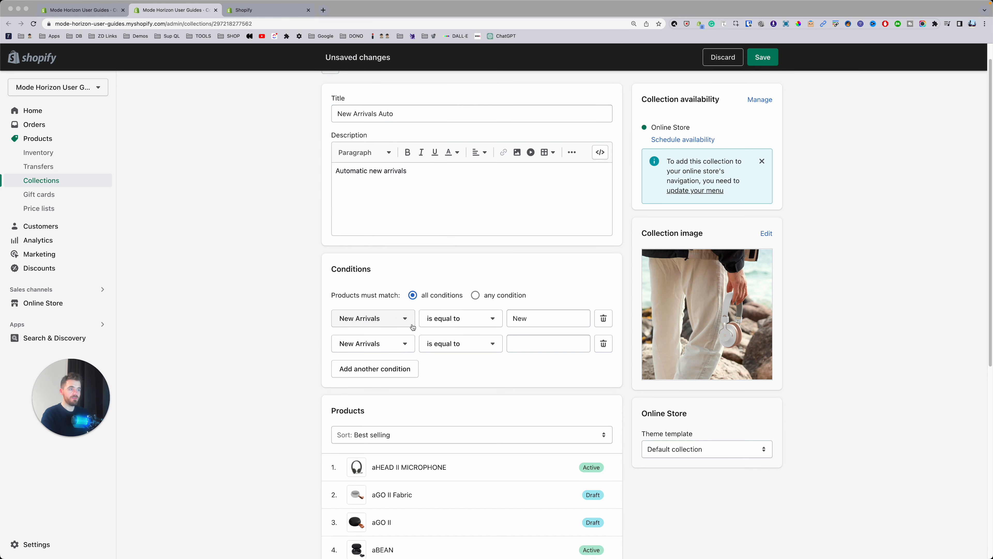
{"action": "left_click", "coordinate": [521, 344]}
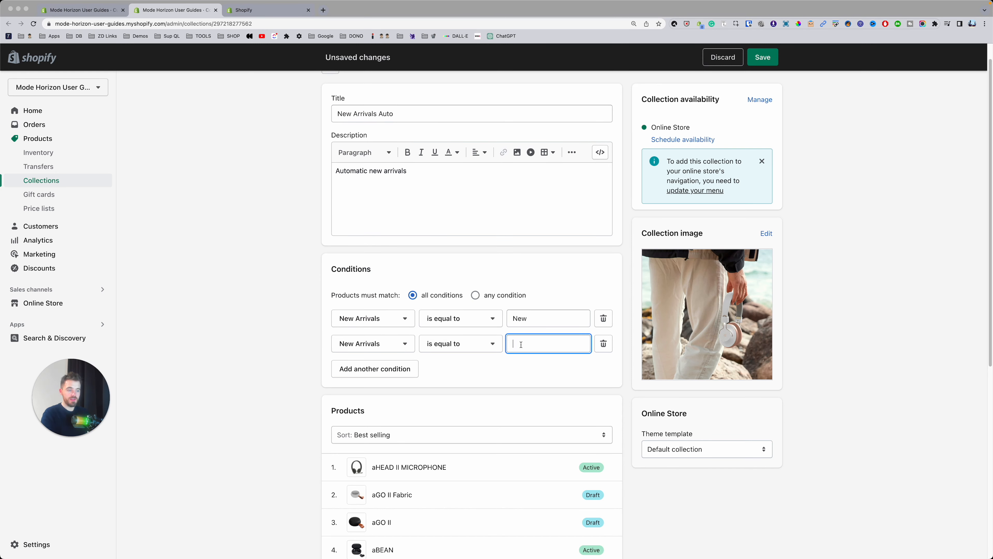
{"action": "type", "text": "Old"}
{"action": "left_click", "coordinate": [763, 57]}
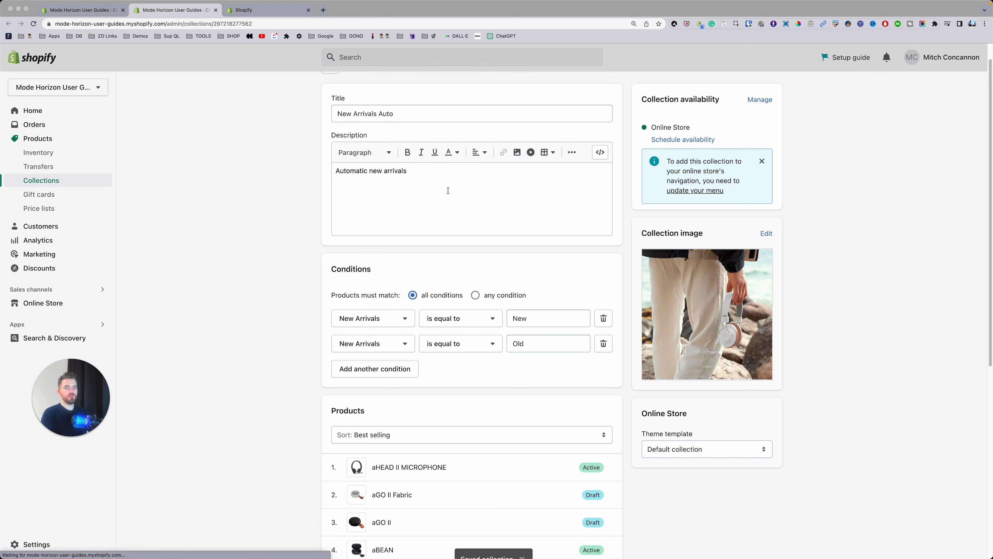
Set the collection's products to match any condition, save, and check the resulting product list
{"action": "scroll", "coordinate": [443, 356], "scroll_direction": "down", "scroll_amount": 1}
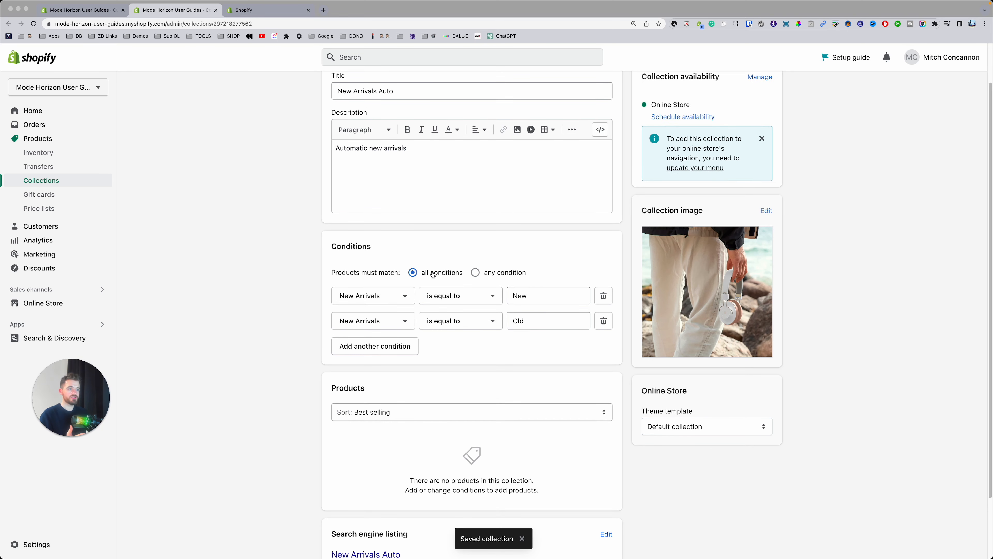
{"action": "left_click", "coordinate": [475, 273]}
{"action": "key", "text": "super+s"}
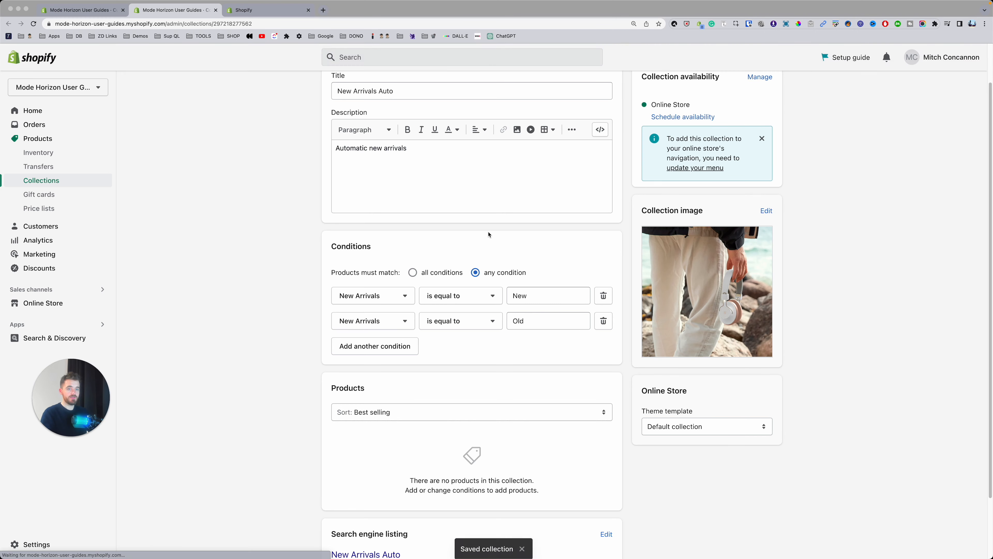
{"action": "scroll", "coordinate": [465, 332], "scroll_direction": "down", "scroll_amount": 6}
{"action": "scroll", "coordinate": [438, 313], "scroll_direction": "up", "scroll_amount": 5}
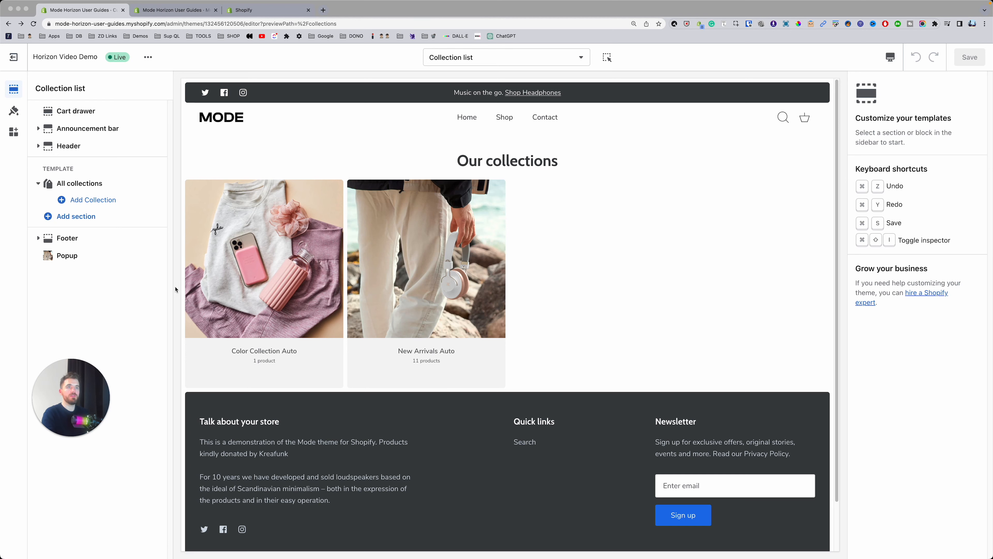
Switch to the metafields settings and inspect the variant metafield definition named Color
{"action": "key", "text": "ctrl+Tab"}
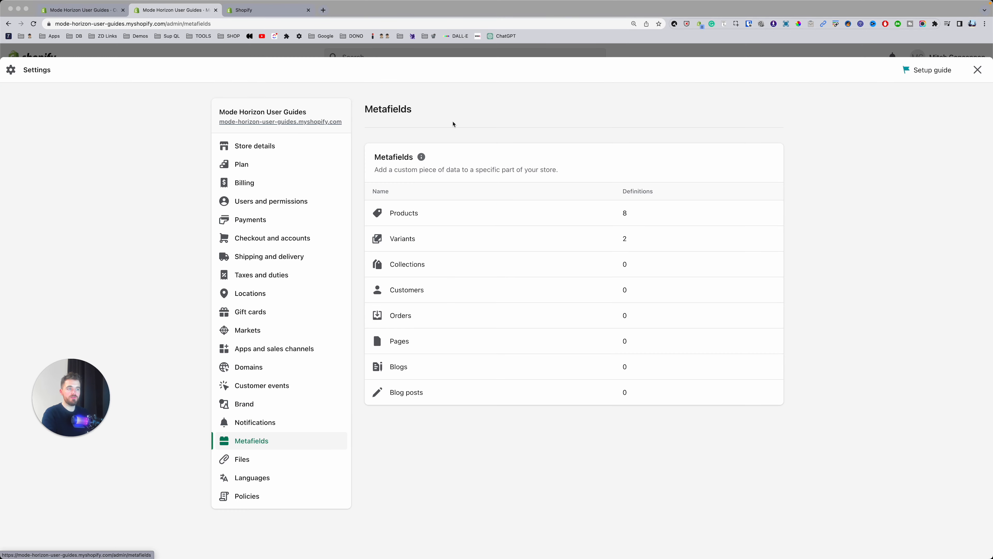
{"action": "left_click", "coordinate": [408, 244]}
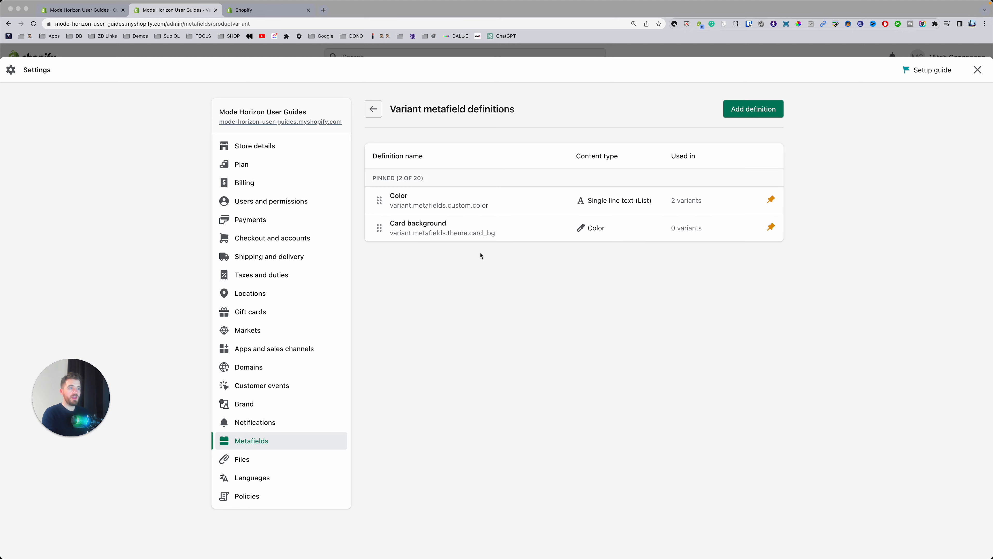
{"action": "left_click", "coordinate": [426, 202]}
{"action": "left_click_drag", "start_coordinate": [400, 181], "coordinate": [379, 179]}
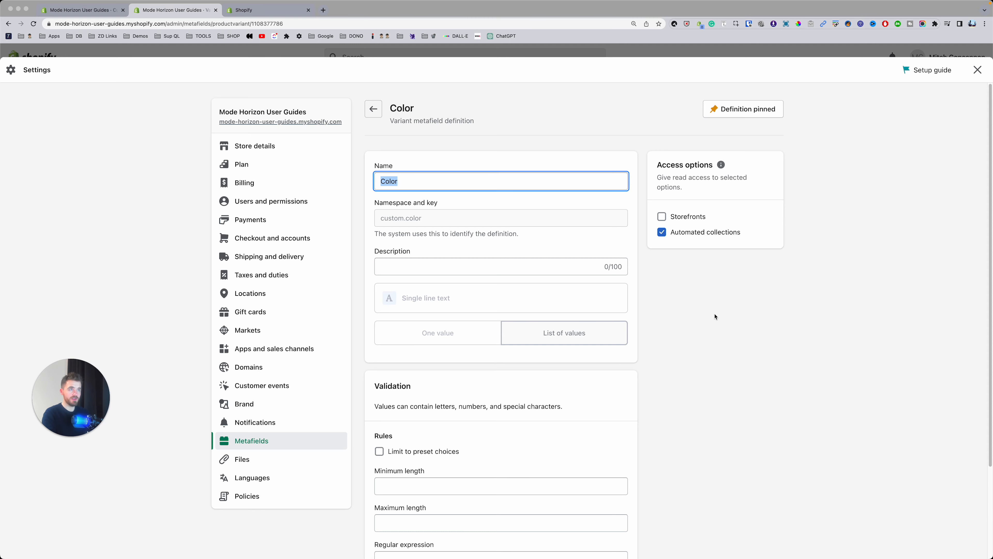
{"action": "key", "text": "Escape"}
Open Color Collection Auto, set its condition to Color is equal to Blue, and check its matching products
{"action": "left_click", "coordinate": [50, 180]}
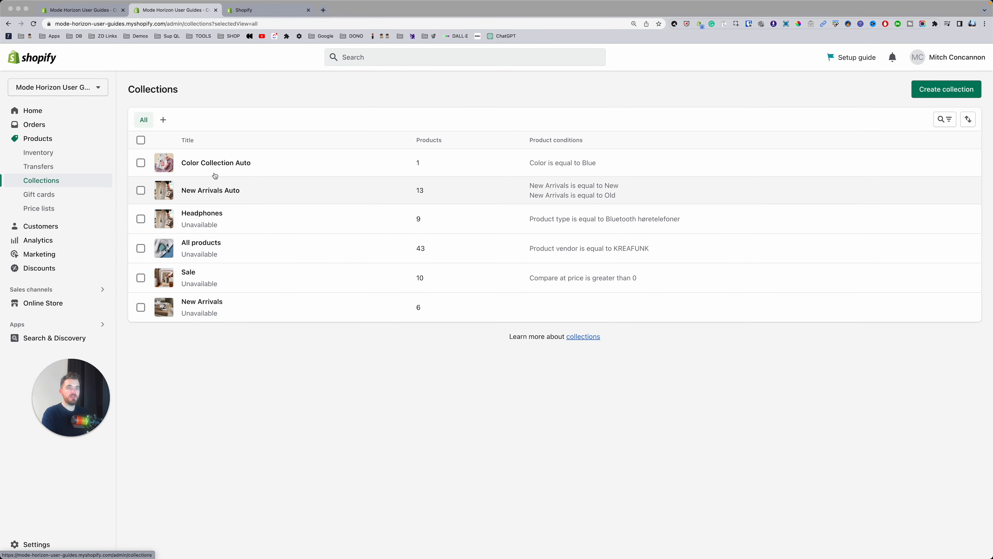
{"action": "left_click", "coordinate": [216, 164]}
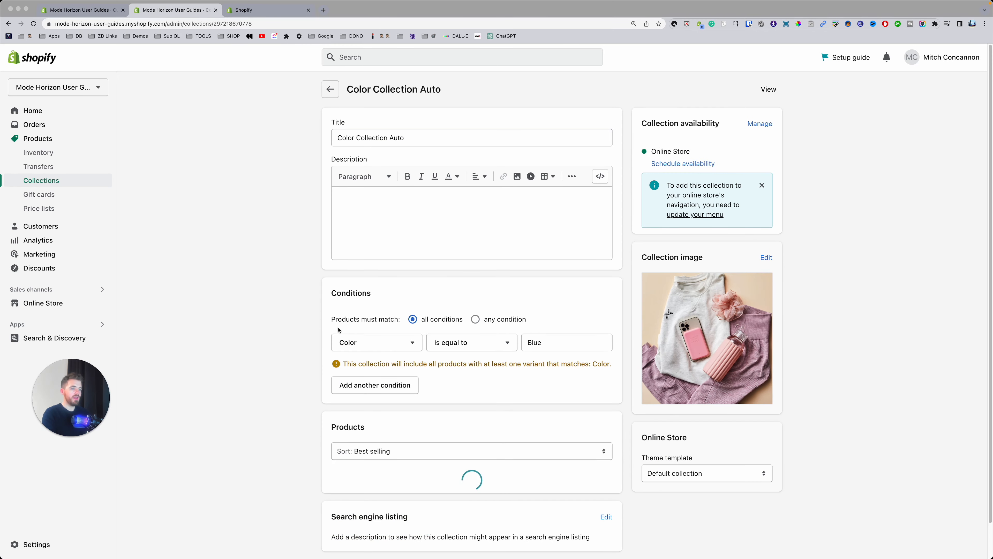
{"action": "left_click", "coordinate": [413, 343]}
{"action": "left_click", "coordinate": [378, 318]}
{"action": "left_click", "coordinate": [562, 340]}
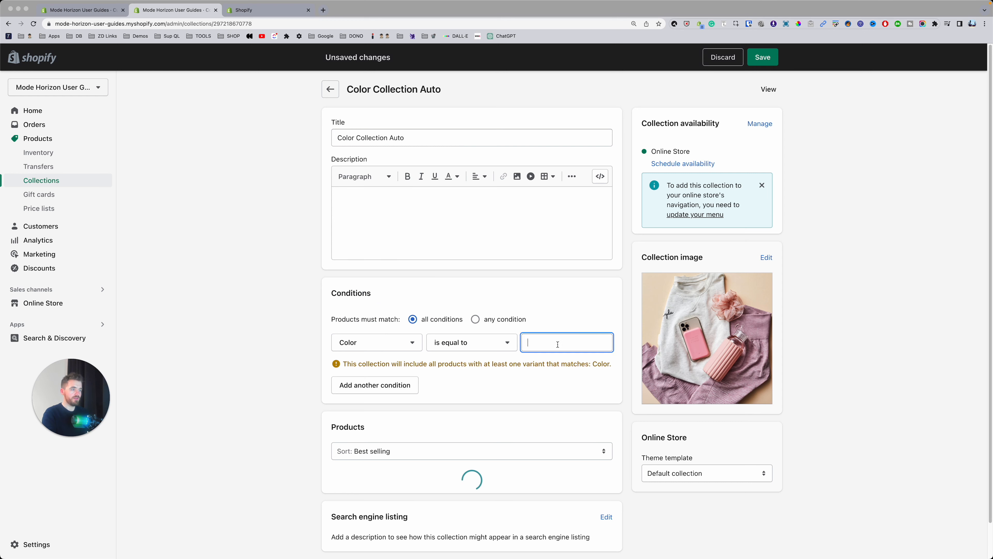
{"action": "type", "text": "Blue"}
{"action": "left_click", "coordinate": [281, 311]}
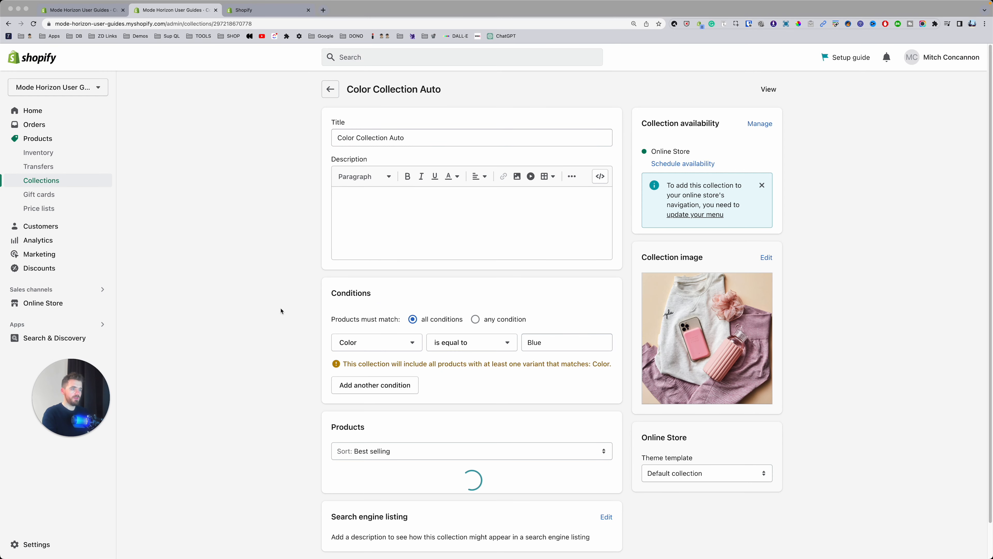
{"action": "scroll", "coordinate": [291, 328], "scroll_direction": "down", "scroll_amount": 2}
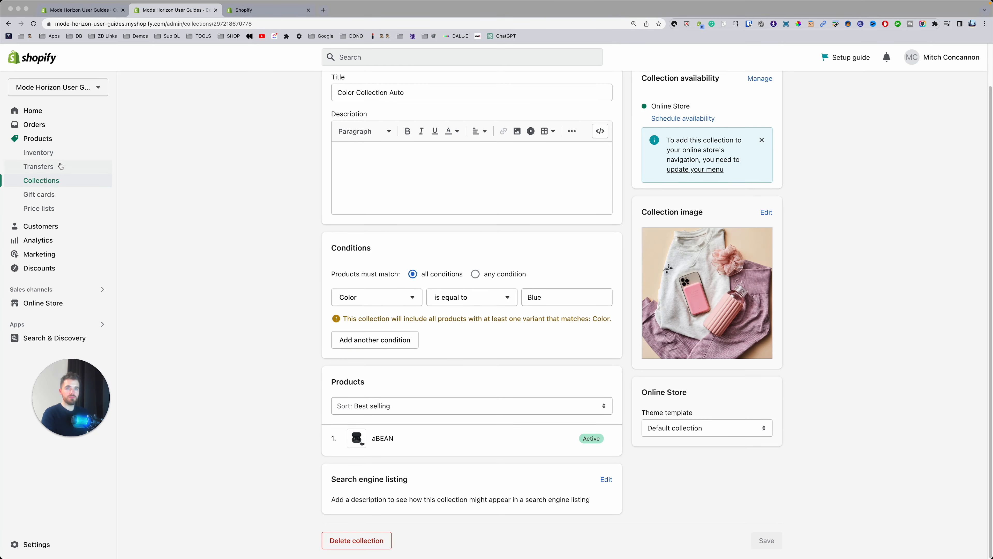
Open the aBEAN product and look through its colour variants
{"action": "left_click", "coordinate": [42, 142]}
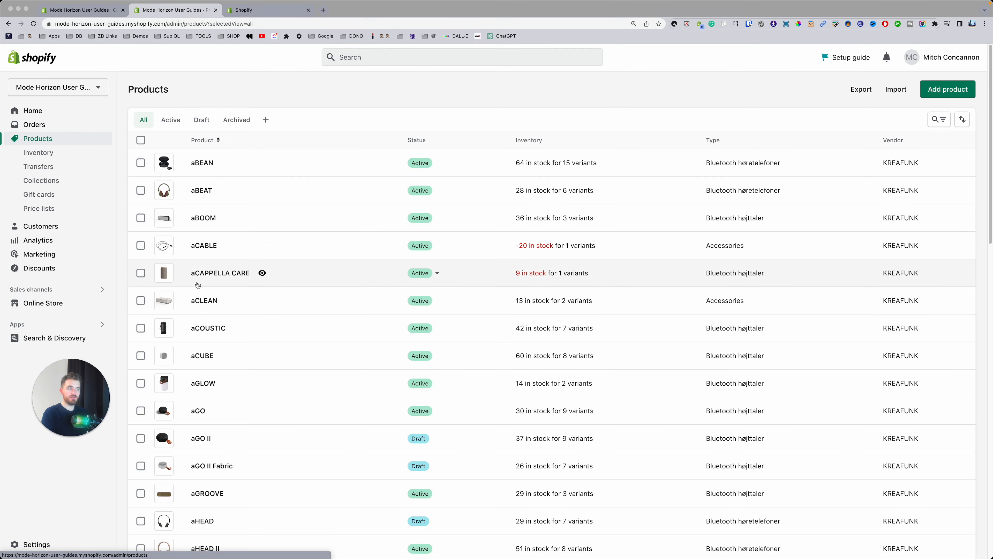
{"action": "left_click", "coordinate": [201, 163]}
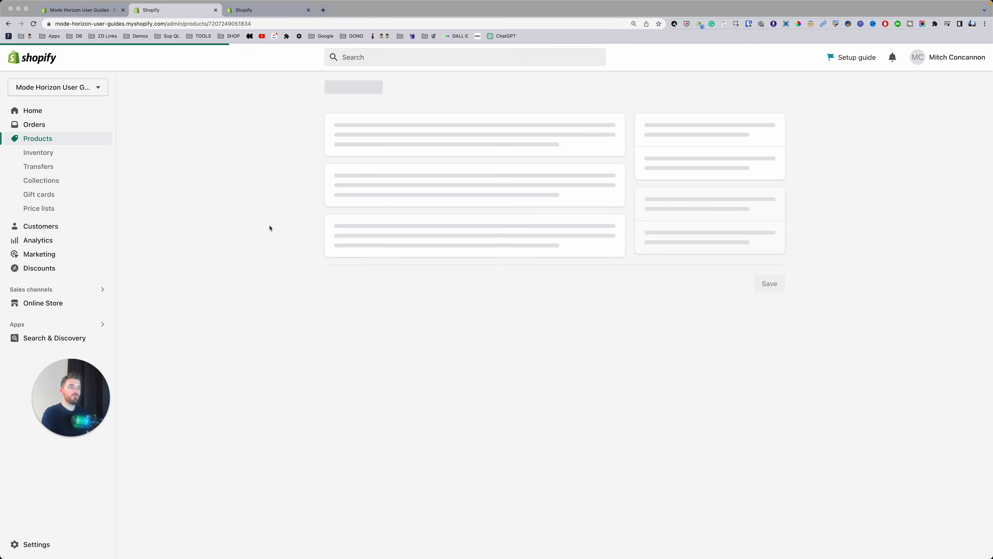
{"action": "scroll", "coordinate": [252, 253], "scroll_direction": "down", "scroll_amount": 10}
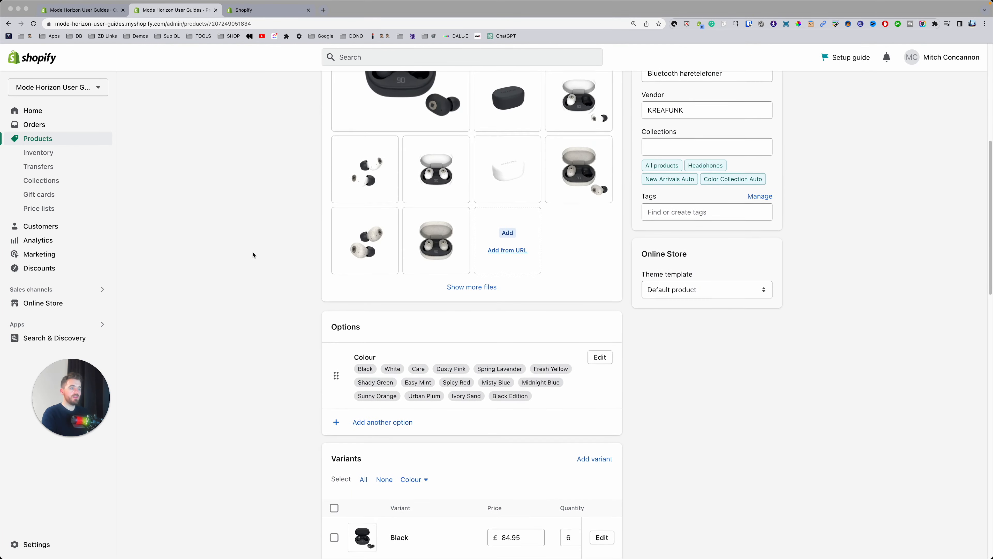
{"action": "scroll", "coordinate": [253, 255], "scroll_direction": "down", "scroll_amount": 9}
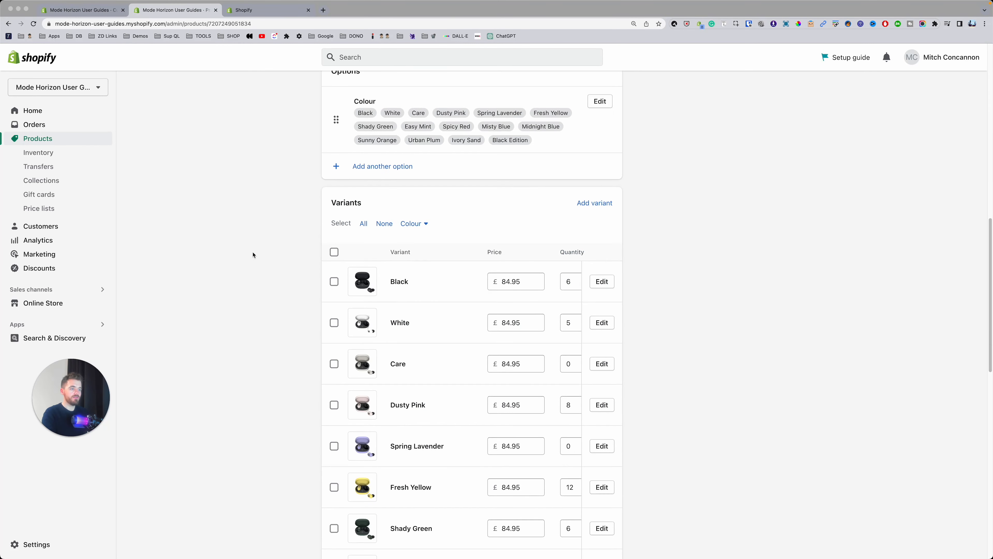
{"action": "scroll", "coordinate": [403, 317], "scroll_direction": "down", "scroll_amount": 8}
{"action": "scroll", "coordinate": [401, 313], "scroll_direction": "up", "scroll_amount": 1}
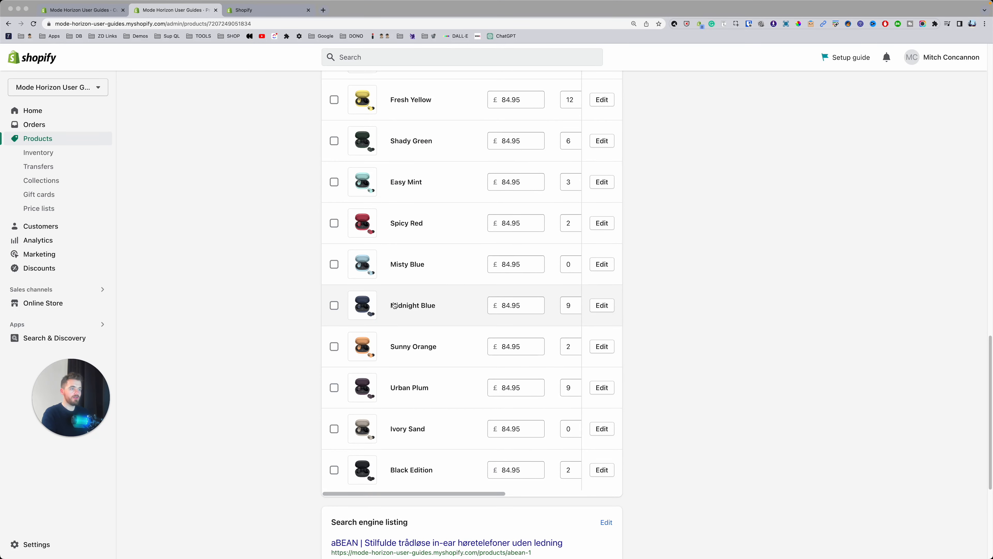
Open the Midnight Blue variant and check its Color metafield
{"action": "left_click", "coordinate": [604, 308]}
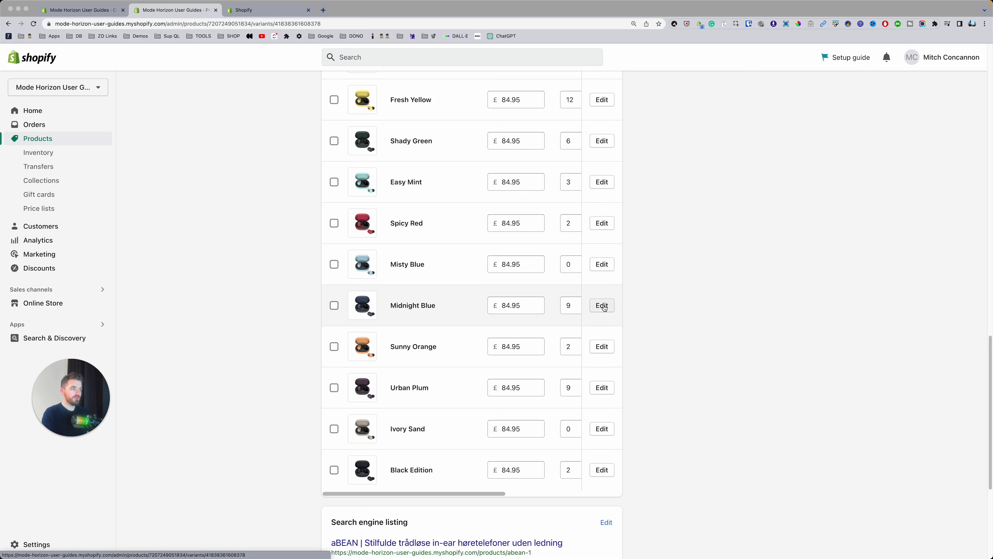
{"action": "scroll", "coordinate": [606, 309], "scroll_direction": "down", "scroll_amount": 5}
{"action": "scroll", "coordinate": [610, 391], "scroll_direction": "down", "scroll_amount": 8}
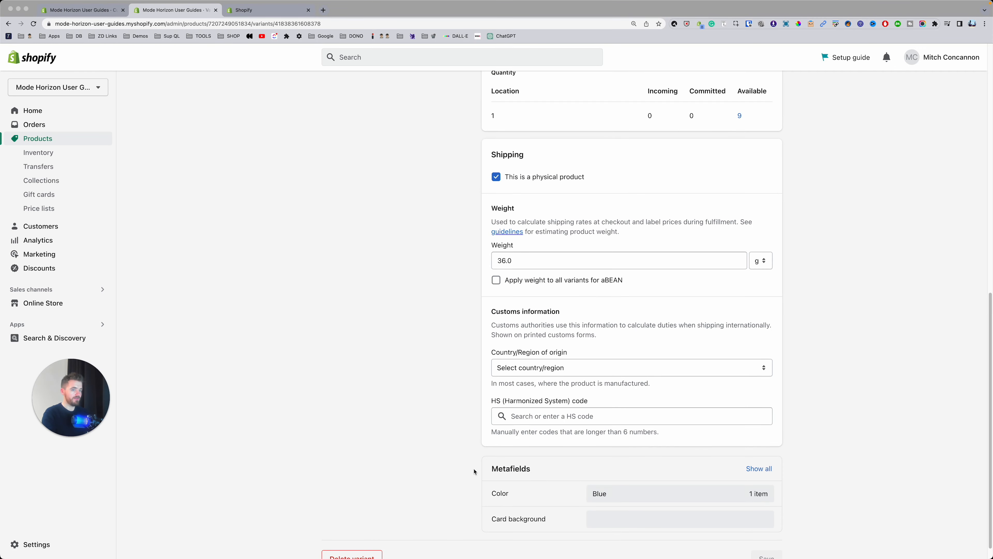
{"action": "scroll", "coordinate": [424, 398], "scroll_direction": "up", "scroll_amount": 3}
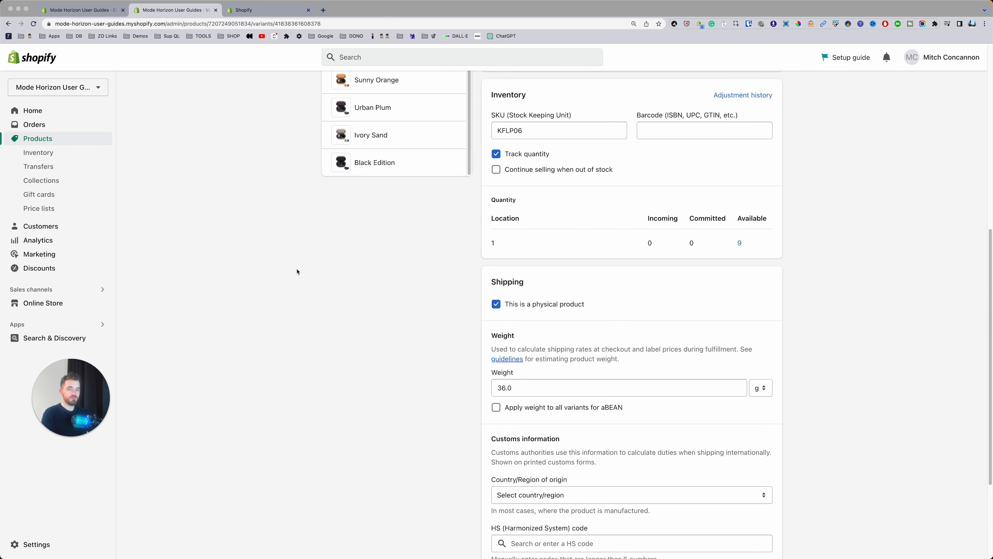
{"action": "scroll", "coordinate": [394, 295], "scroll_direction": "up", "scroll_amount": 1}
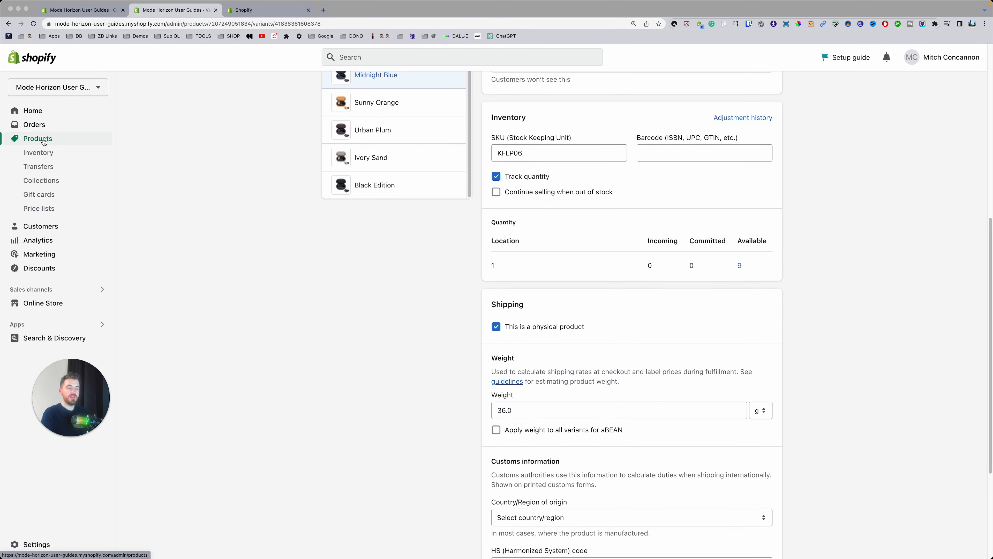
Set the Color metafield of the Spicy Red variant to Red and save the variant
{"action": "scroll", "coordinate": [431, 362], "scroll_direction": "up", "scroll_amount": 4}
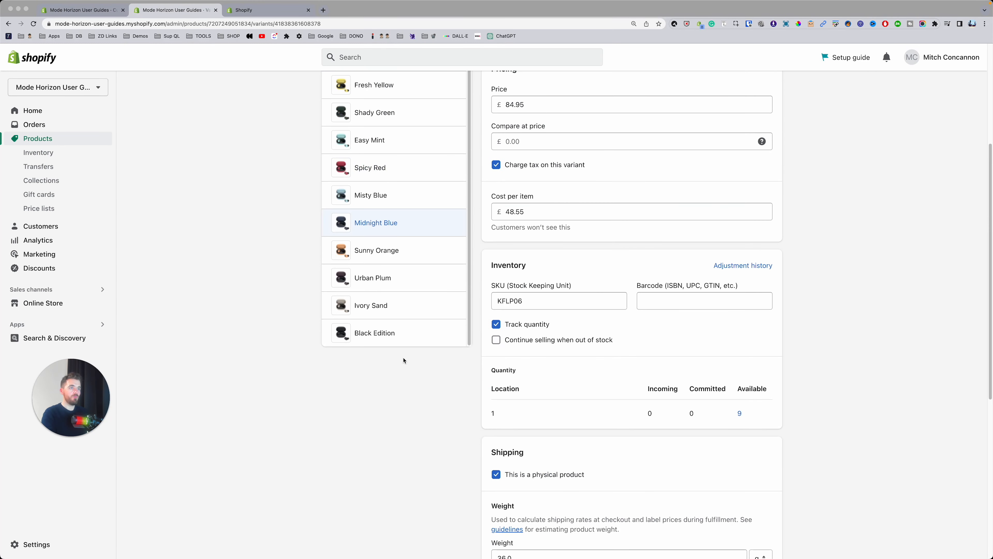
{"action": "left_click", "coordinate": [371, 168]}
{"action": "scroll", "coordinate": [547, 338], "scroll_direction": "down", "scroll_amount": 8}
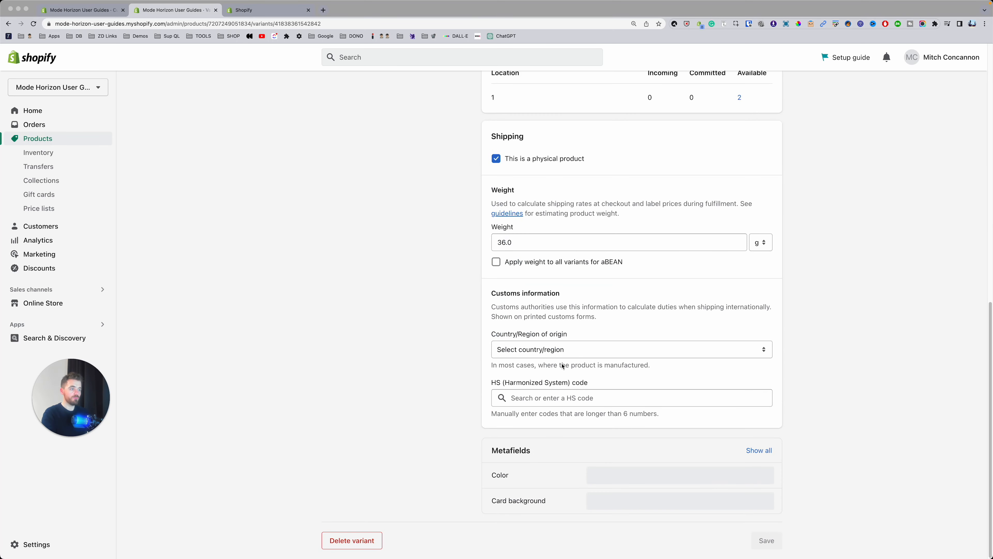
{"action": "left_click", "coordinate": [612, 471]}
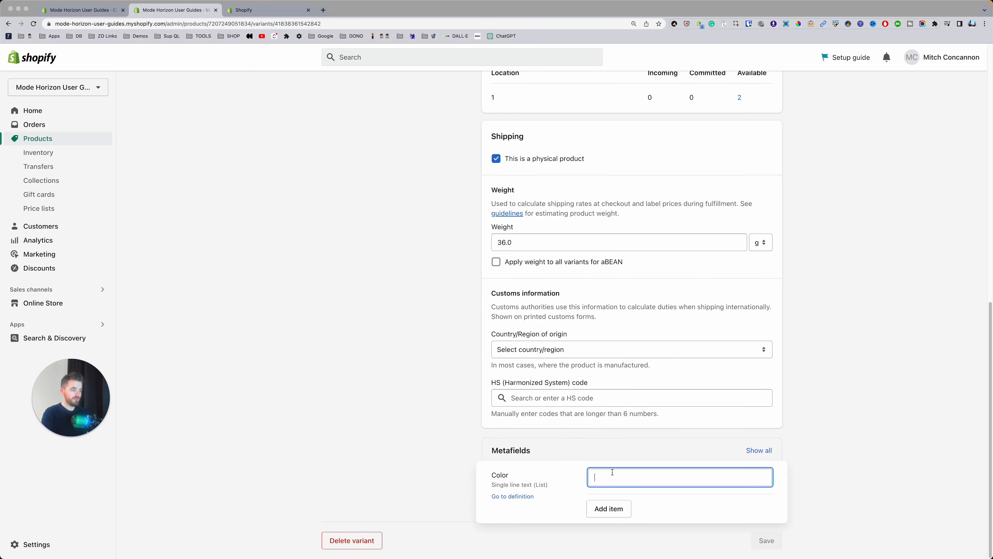
{"action": "type", "text": "R"}
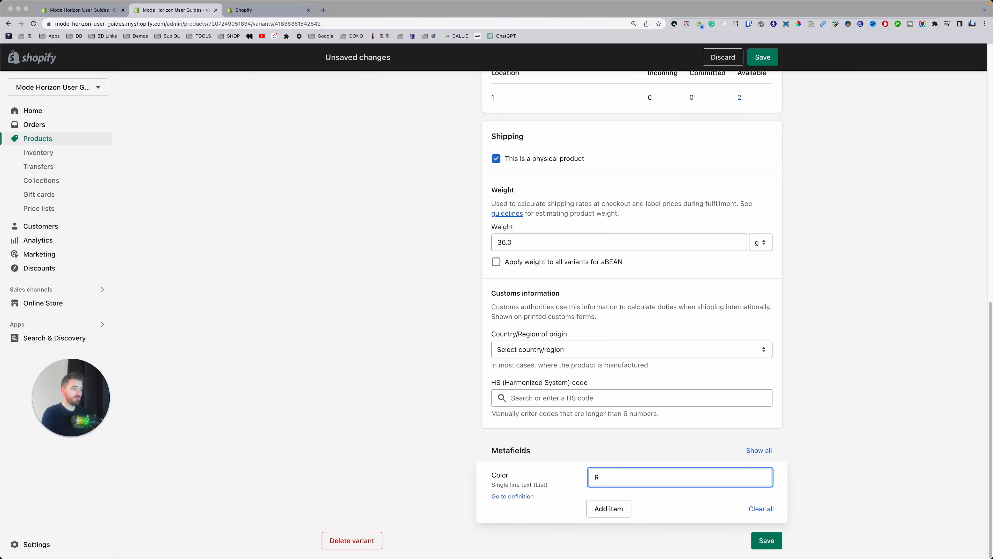
{"action": "type", "text": "ed"}
{"action": "key", "text": "super+s"}
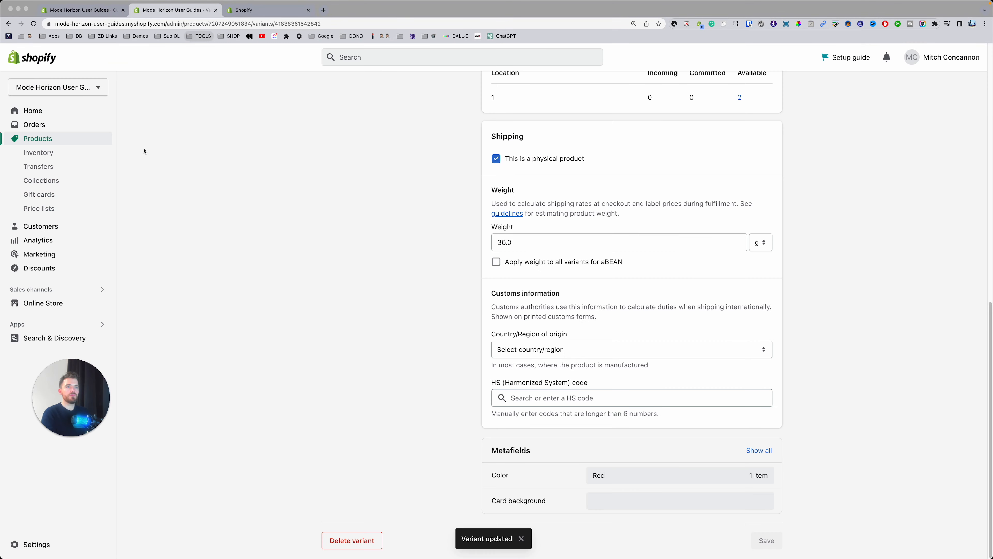
Reopen Color Collection Auto from the store's collections
{"action": "left_click", "coordinate": [42, 179]}
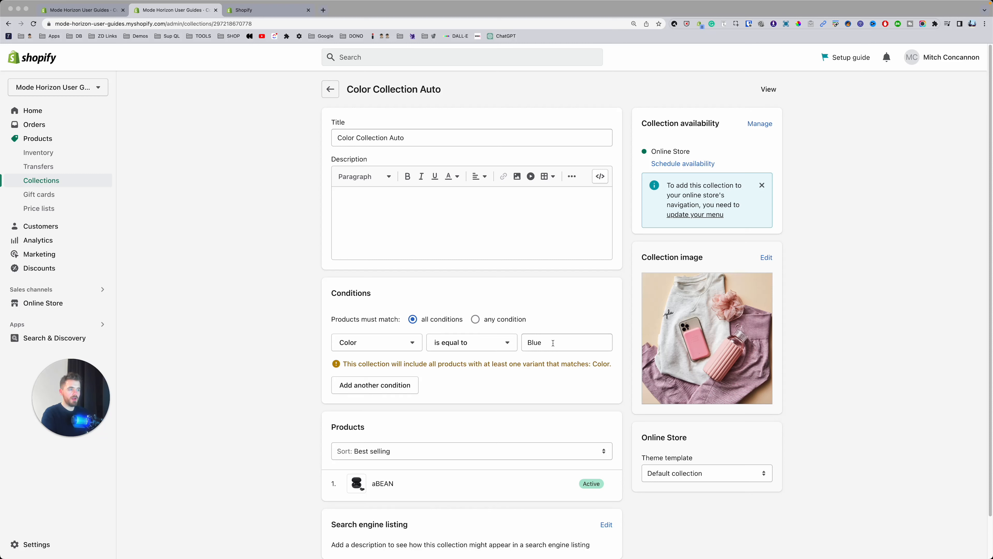
{"action": "left_click", "coordinate": [541, 343]}
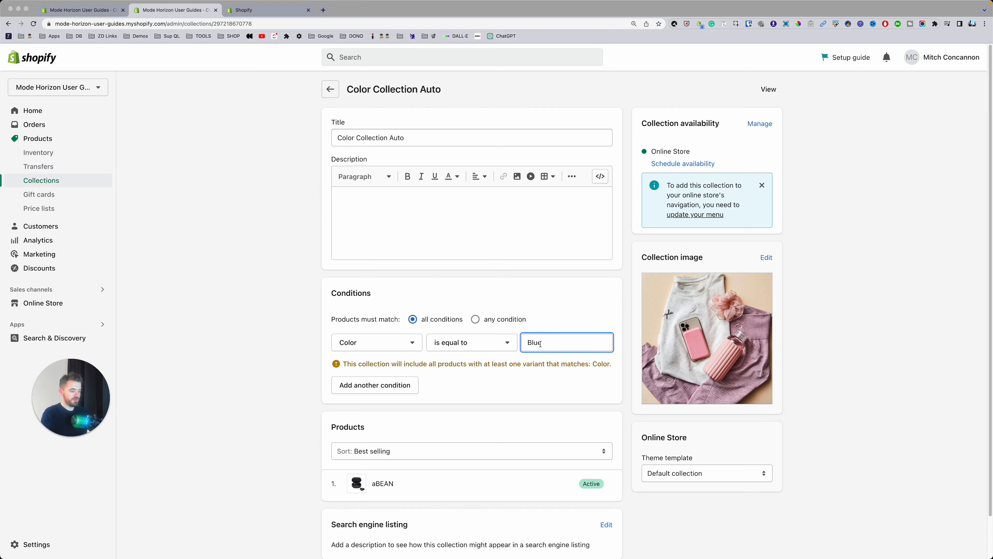
{"action": "type", "text": ", Red"}
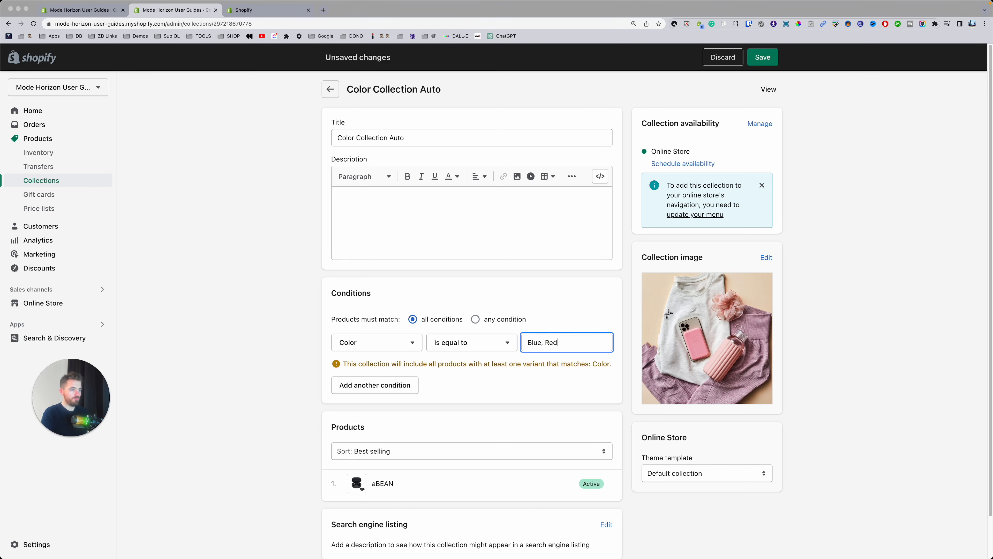
{"action": "key", "text": "BackSpace"}
{"action": "key", "text": "BackSpace"}
{"action": "key", "text": "BackSpace"}
Add a second condition, Color is equal to Red, to the collection and save it
{"action": "left_click", "coordinate": [412, 384]}
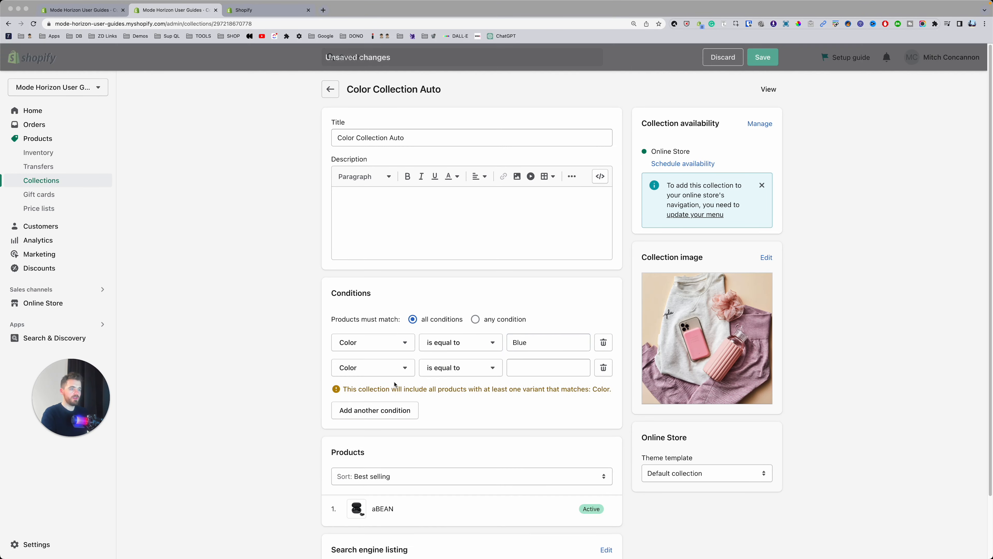
{"action": "left_click", "coordinate": [398, 369]}
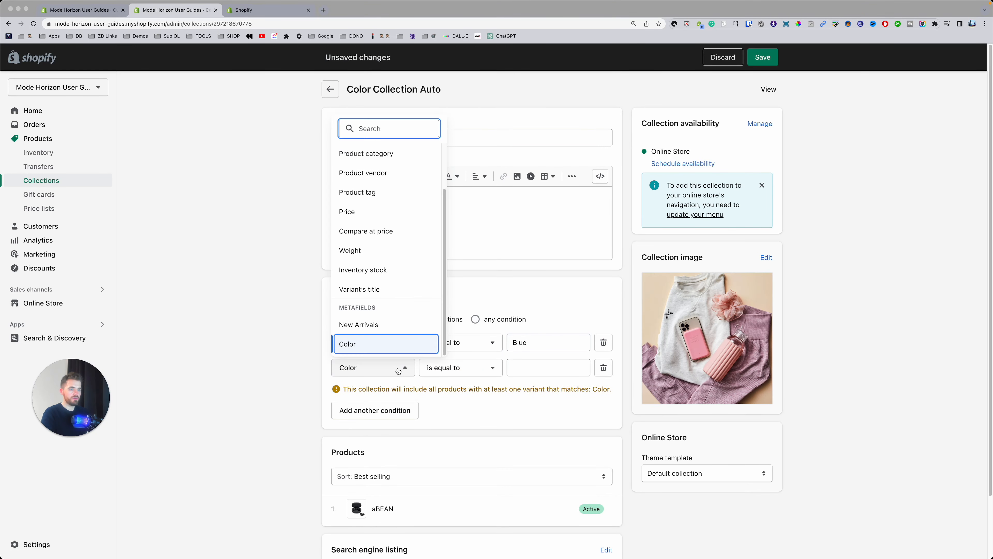
{"action": "left_click", "coordinate": [368, 345]}
{"action": "left_click", "coordinate": [542, 371]}
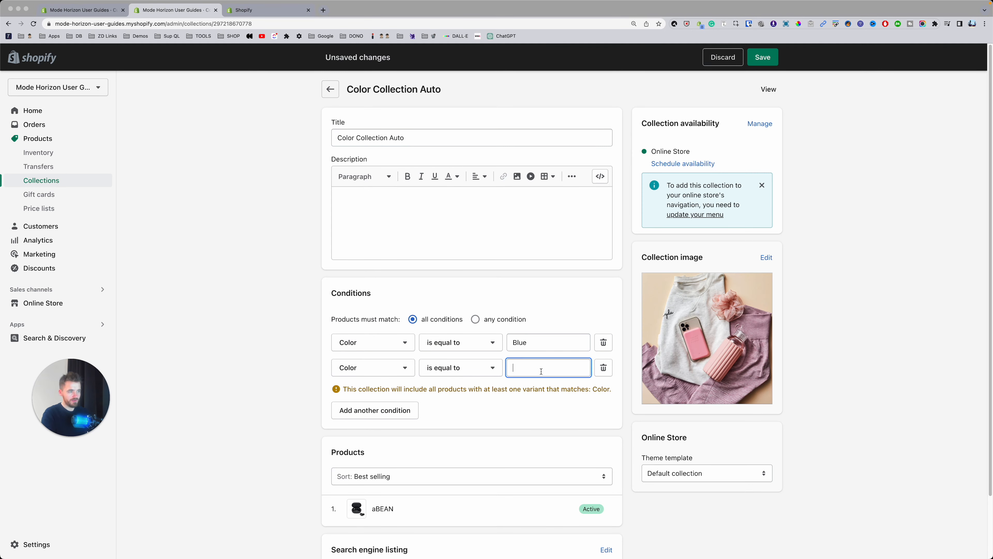
{"action": "type", "text": "Red"}
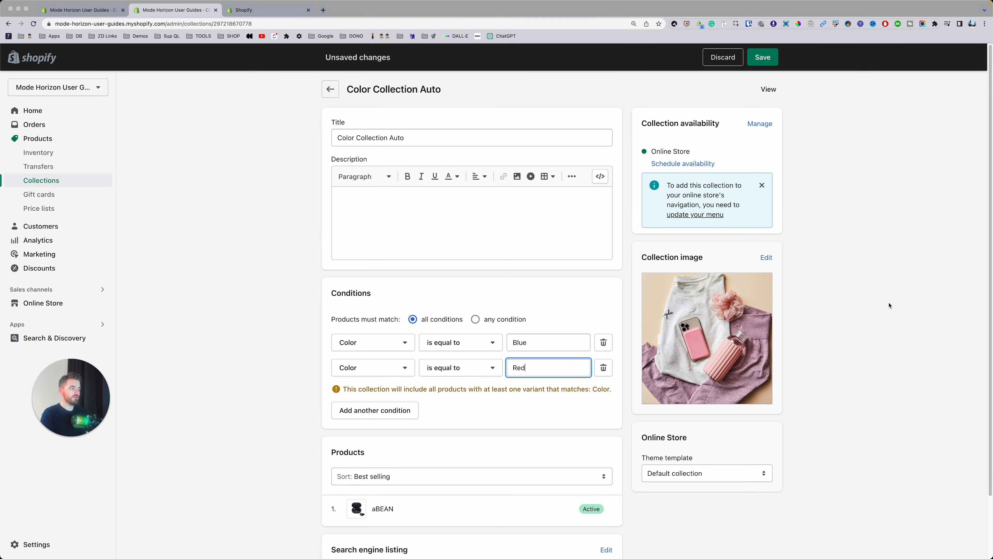
{"action": "left_click", "coordinate": [762, 57]}
Make the collection's products match any condition instead of all conditions, and save the collection
{"action": "scroll", "coordinate": [384, 449], "scroll_direction": "down", "scroll_amount": 3}
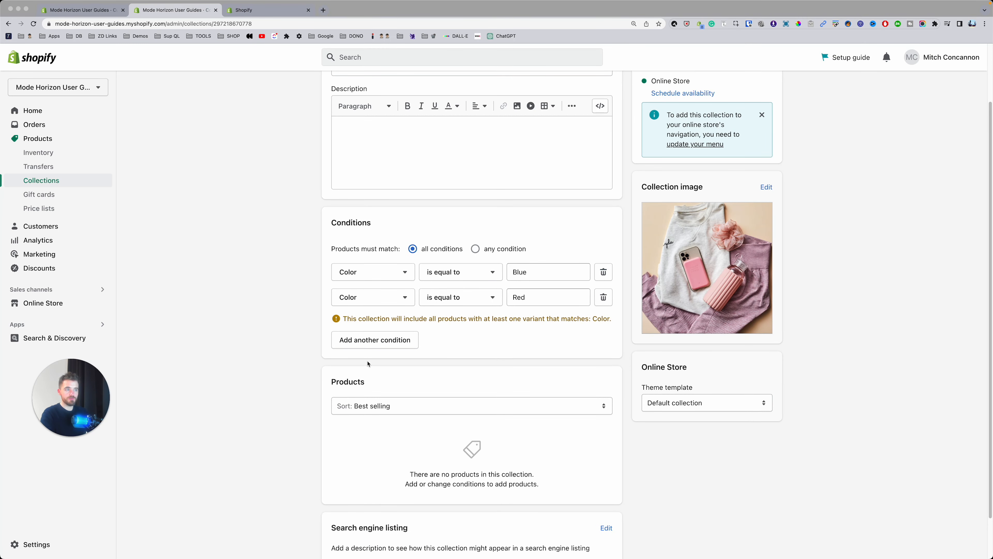
{"action": "left_click", "coordinate": [476, 249]}
{"action": "left_click", "coordinate": [759, 63]}
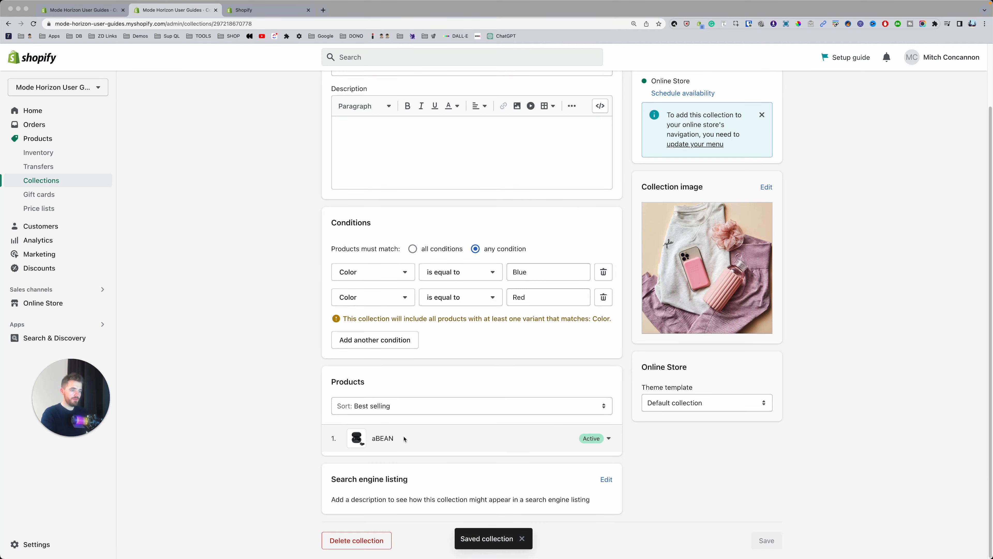
Check the products shown in the theme editor's preview of Color Collection Auto
{"action": "left_click", "coordinate": [80, 10]}
{"action": "left_click", "coordinate": [278, 269]}
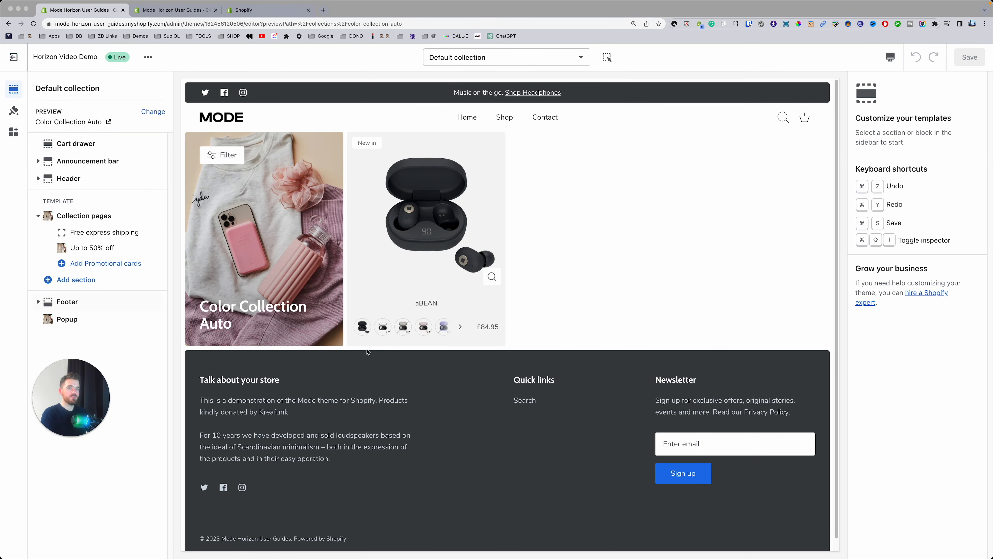
{"action": "mouse_move", "coordinate": [407, 250]}
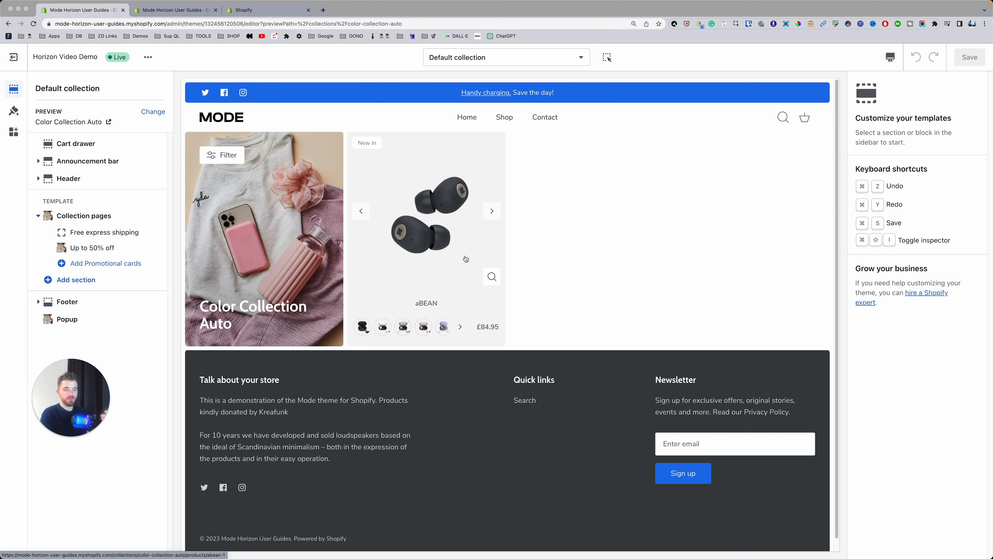
Return to the Color Collection Auto settings, add the condition Color is equal to Green, and save the collection
{"action": "key", "text": "ctrl+Tab"}
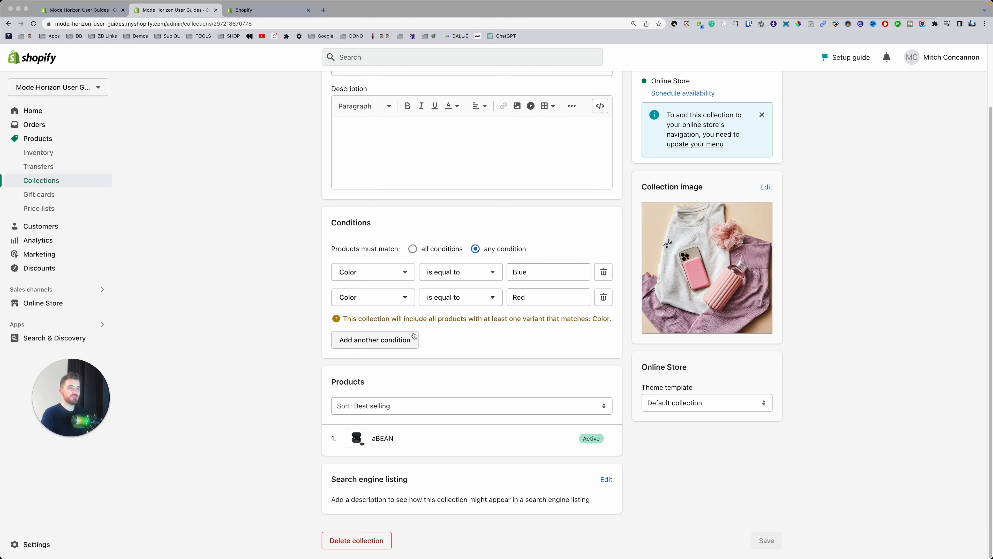
{"action": "left_click", "coordinate": [378, 339]}
{"action": "left_click", "coordinate": [556, 322]}
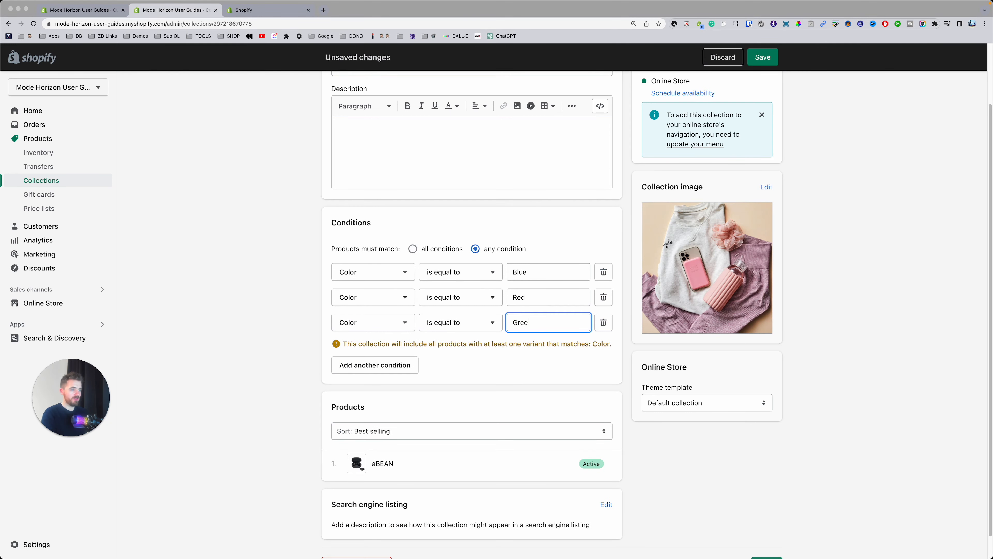
{"action": "left_click", "coordinate": [763, 58]}
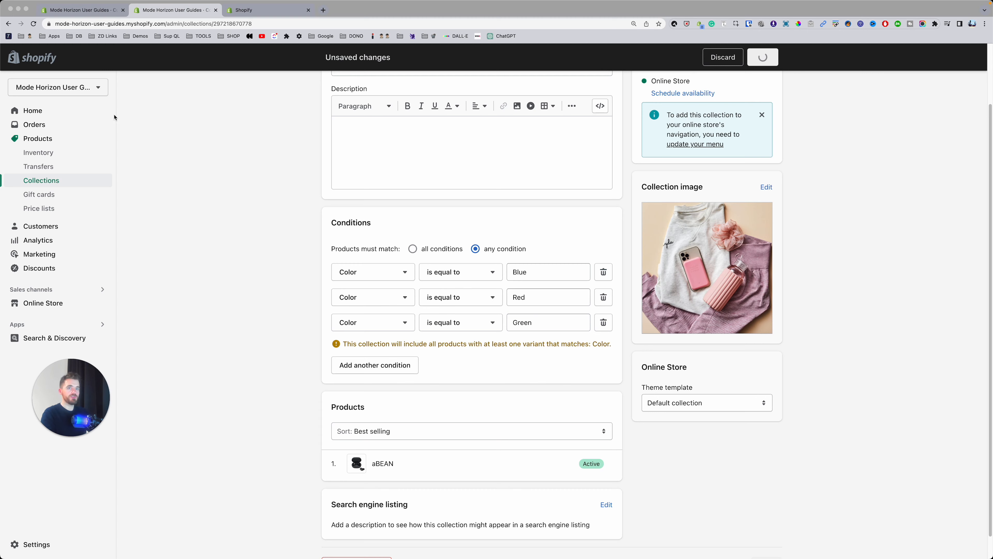
Set the Color metafield of the aBEAT product's Urban Green variant to Green and save the variant
{"action": "left_click", "coordinate": [37, 139]}
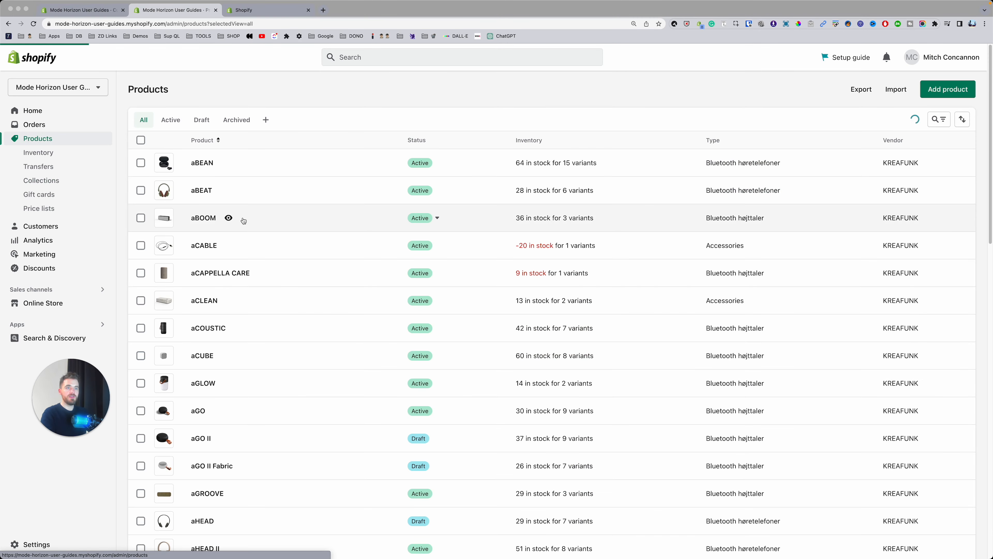
{"action": "left_click", "coordinate": [201, 191]}
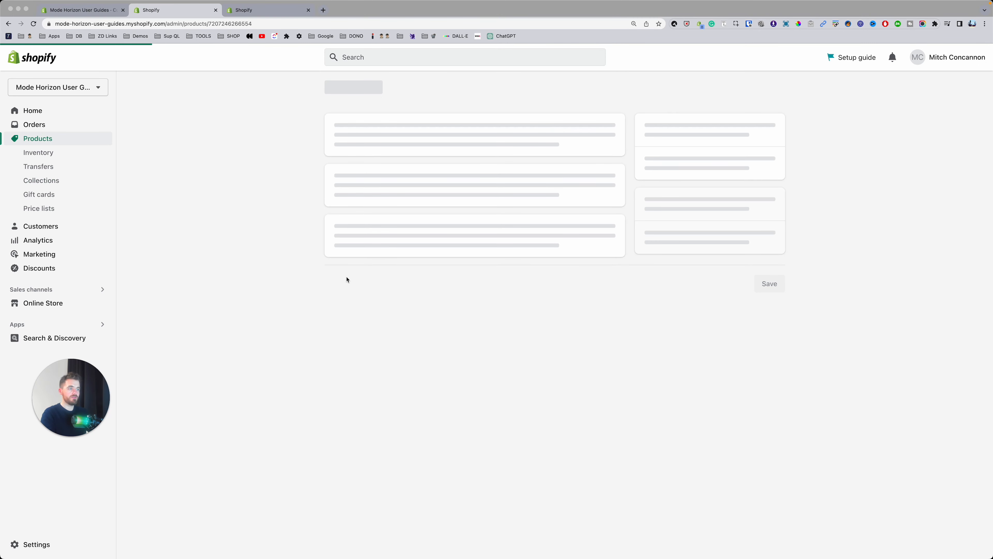
{"action": "scroll", "coordinate": [430, 313], "scroll_direction": "down", "scroll_amount": 10}
{"action": "scroll", "coordinate": [511, 344], "scroll_direction": "down", "scroll_amount": 10}
{"action": "scroll", "coordinate": [489, 274], "scroll_direction": "up", "scroll_amount": 3}
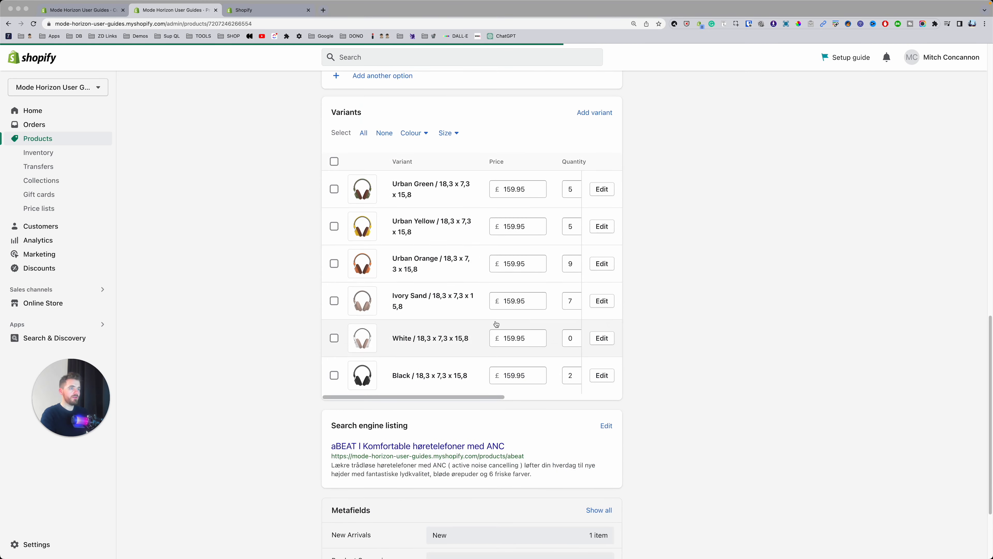
{"action": "left_click", "coordinate": [598, 190]}
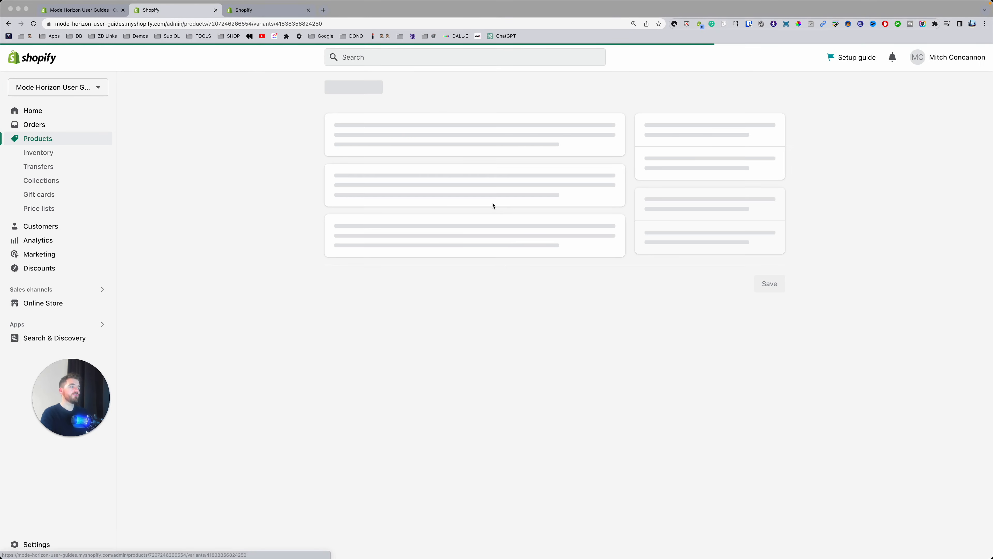
{"action": "left_click", "coordinate": [621, 475]}
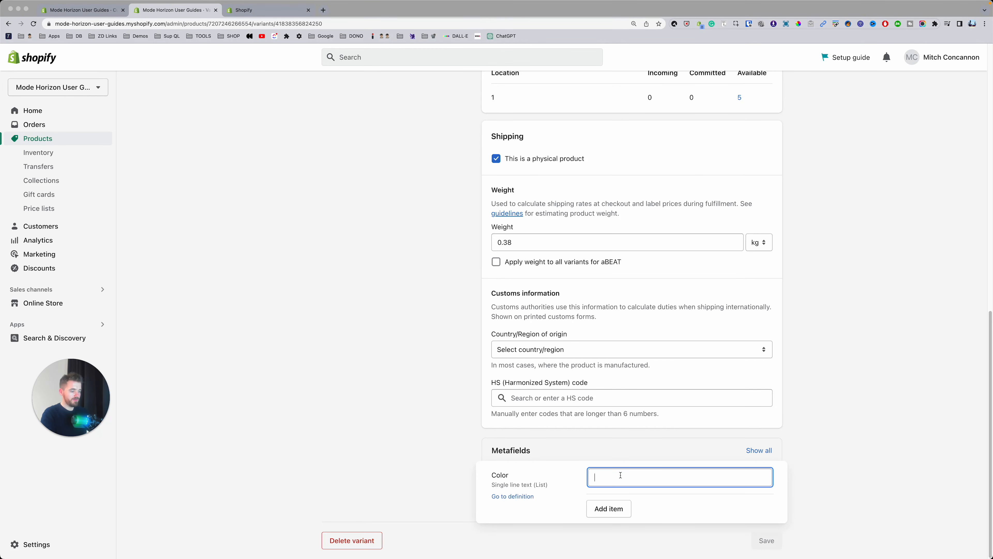
{"action": "type", "text": "Green"}
{"action": "left_click", "coordinate": [767, 542]}
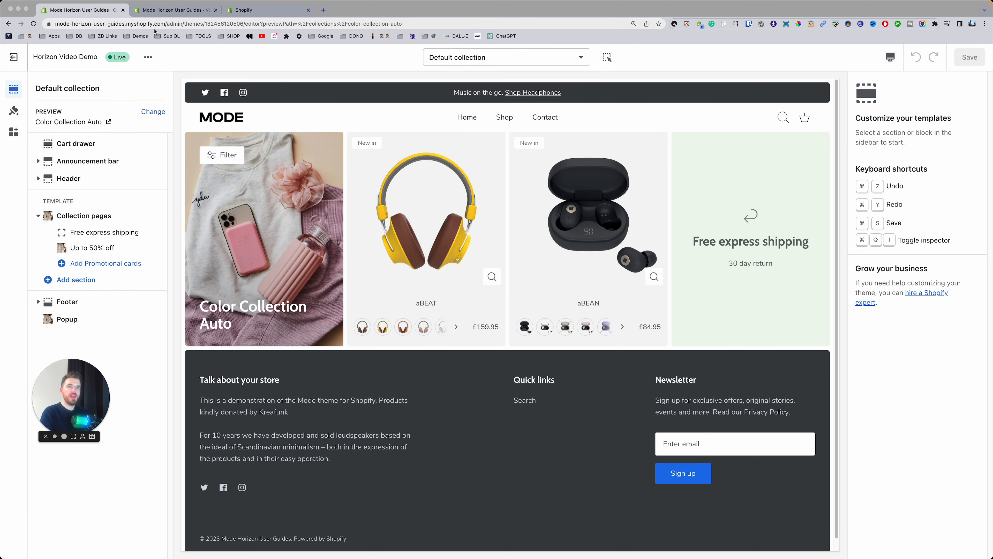
Open the New Arrivals Auto collection and add a third condition using Price is greater than
{"action": "left_click", "coordinate": [168, 10]}
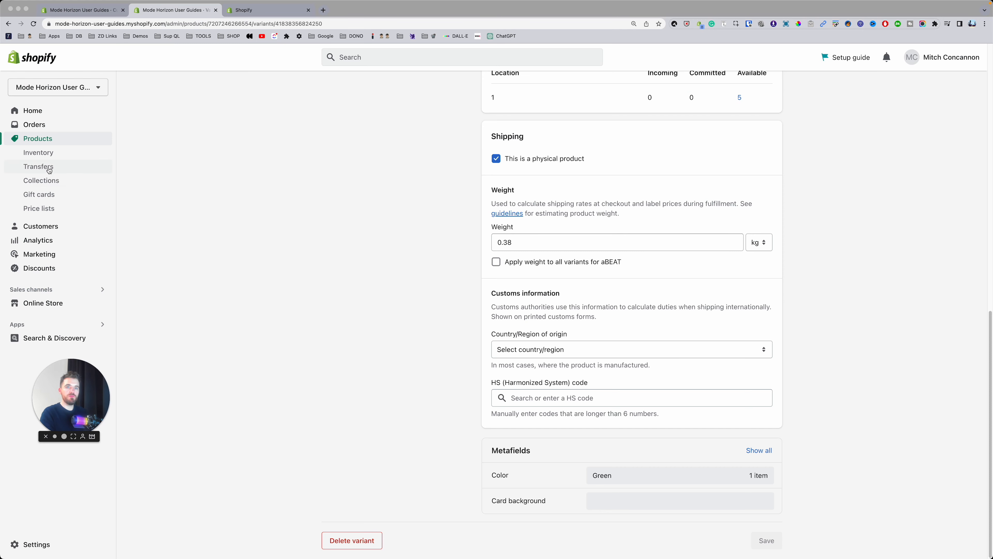
{"action": "left_click", "coordinate": [48, 181]}
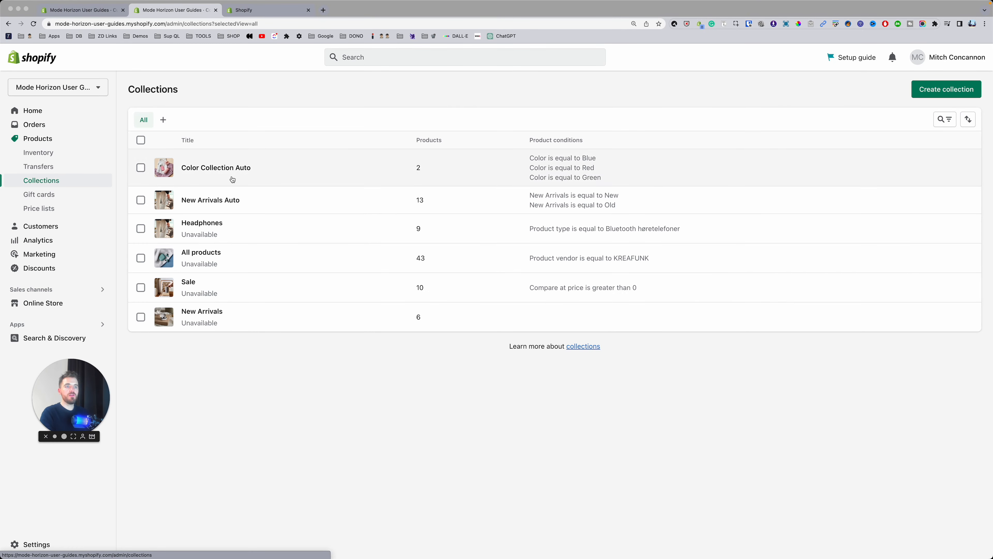
{"action": "left_click", "coordinate": [204, 316]}
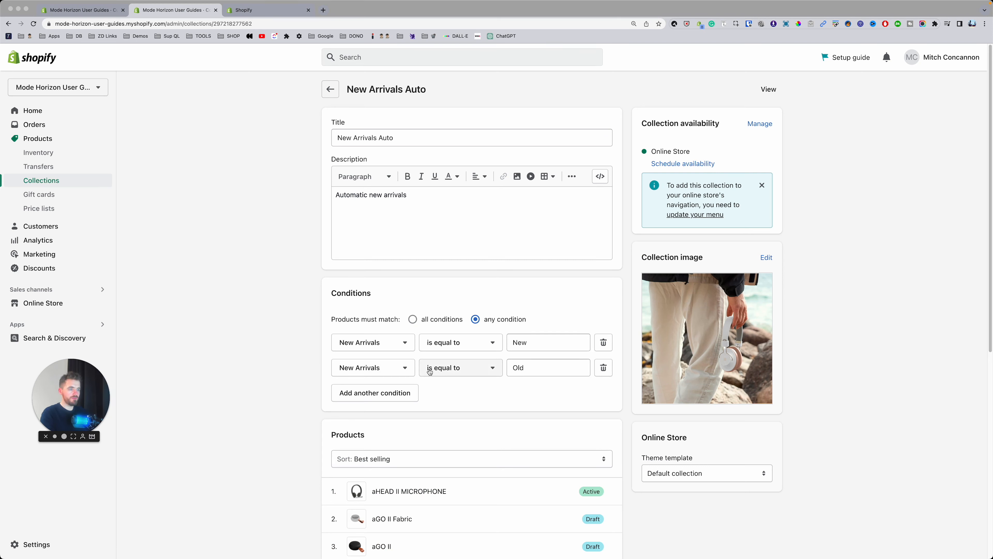
{"action": "left_click", "coordinate": [386, 392]}
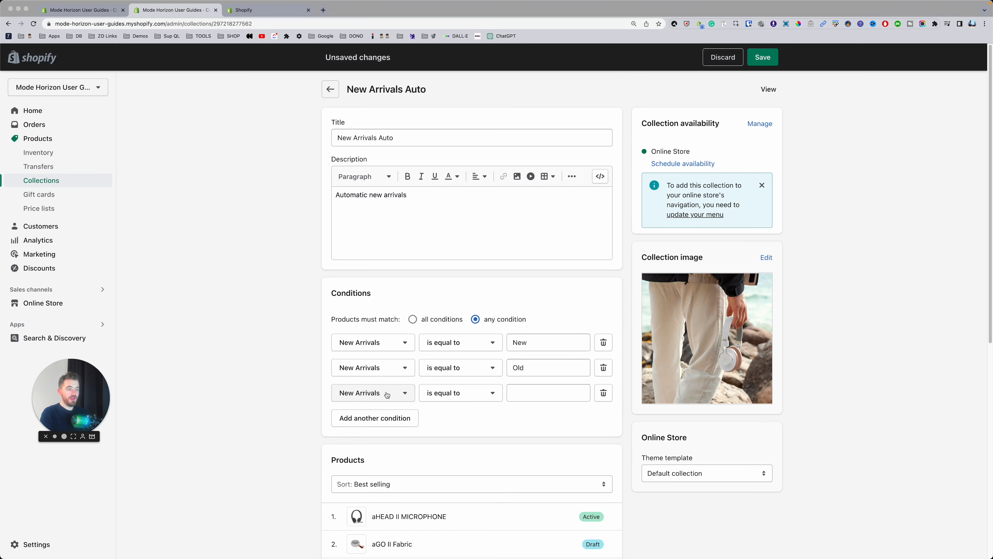
{"action": "left_click", "coordinate": [407, 393]}
{"action": "scroll", "coordinate": [424, 376], "scroll_direction": "up", "scroll_amount": 3}
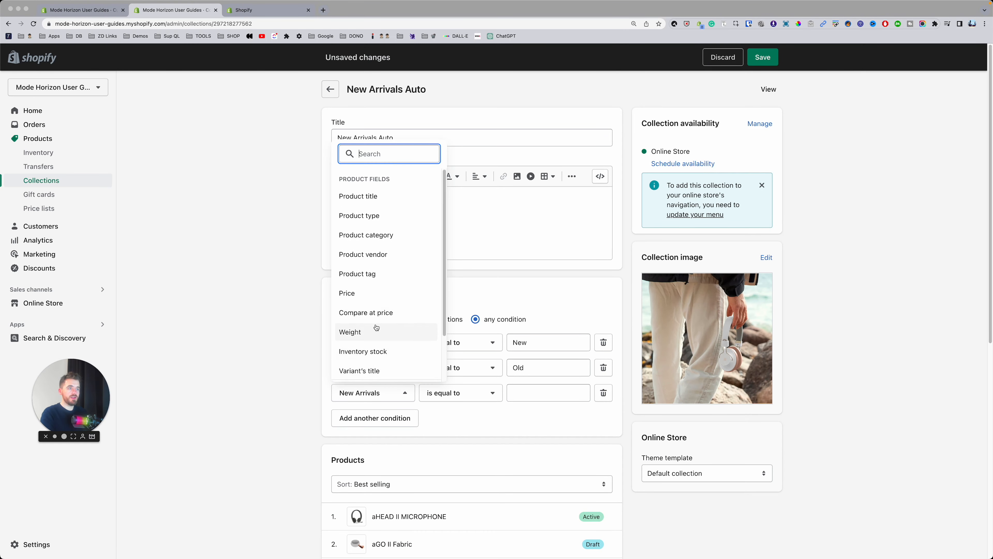
{"action": "left_click", "coordinate": [356, 298]}
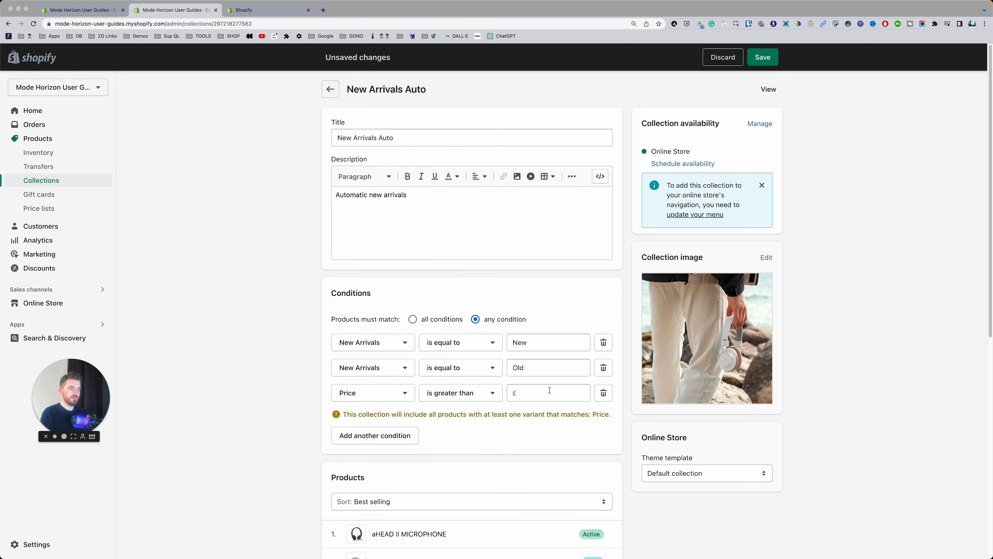
Remove both New Arrivals conditions, leaving only Price is greater than £0, and save the collection
{"action": "left_click", "coordinate": [604, 371]}
{"action": "left_click", "coordinate": [603, 343]}
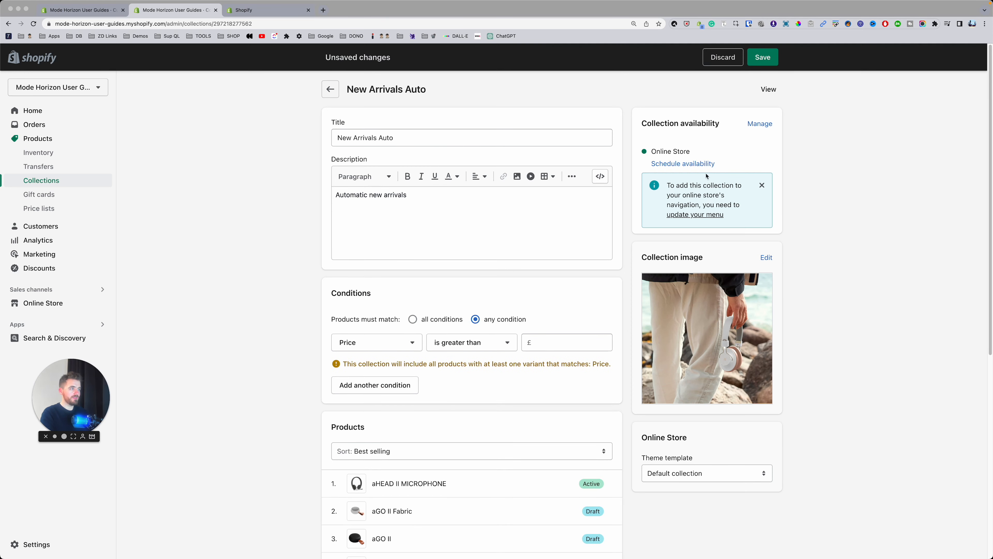
{"action": "left_click", "coordinate": [763, 57]}
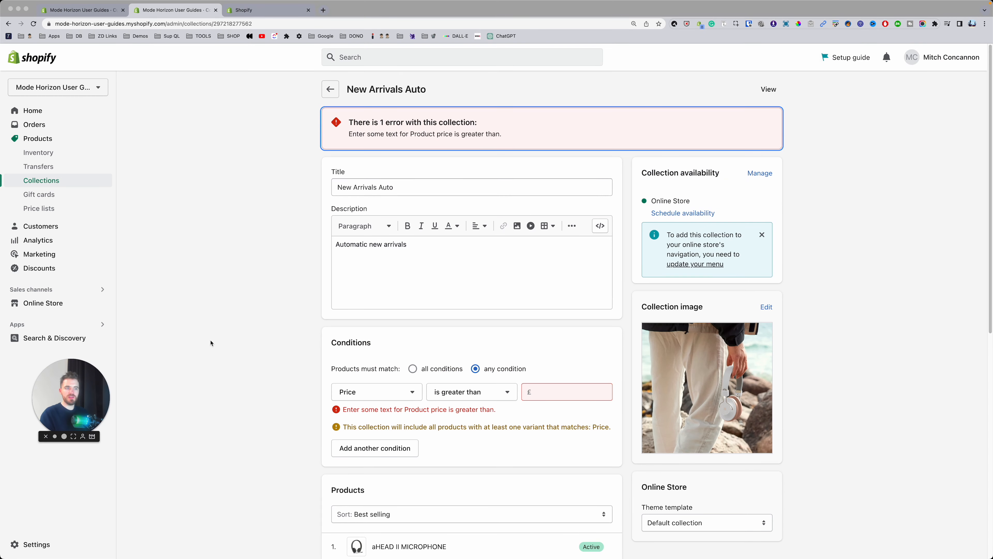
{"action": "left_click", "coordinate": [563, 391]}
{"action": "type", "text": "0"}
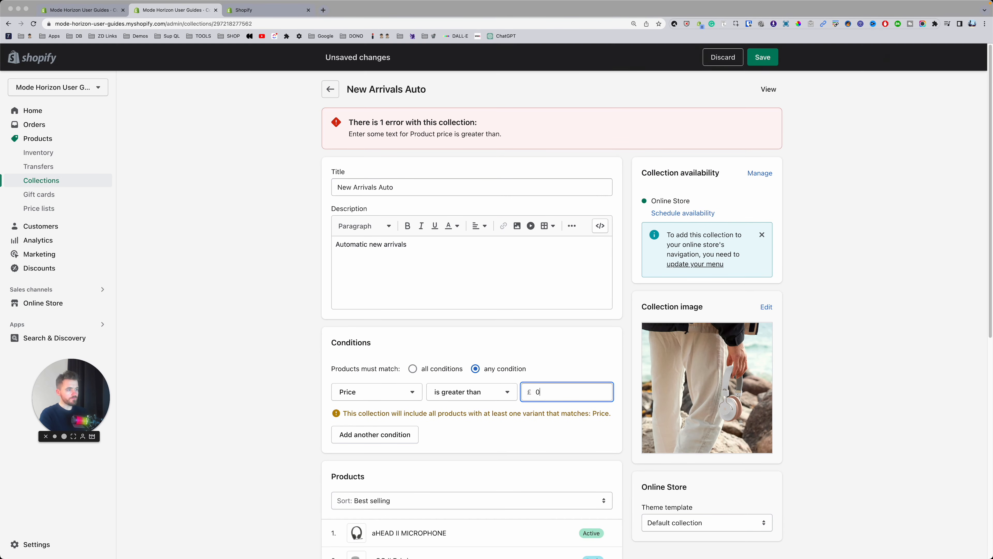
{"action": "left_click", "coordinate": [762, 57]}
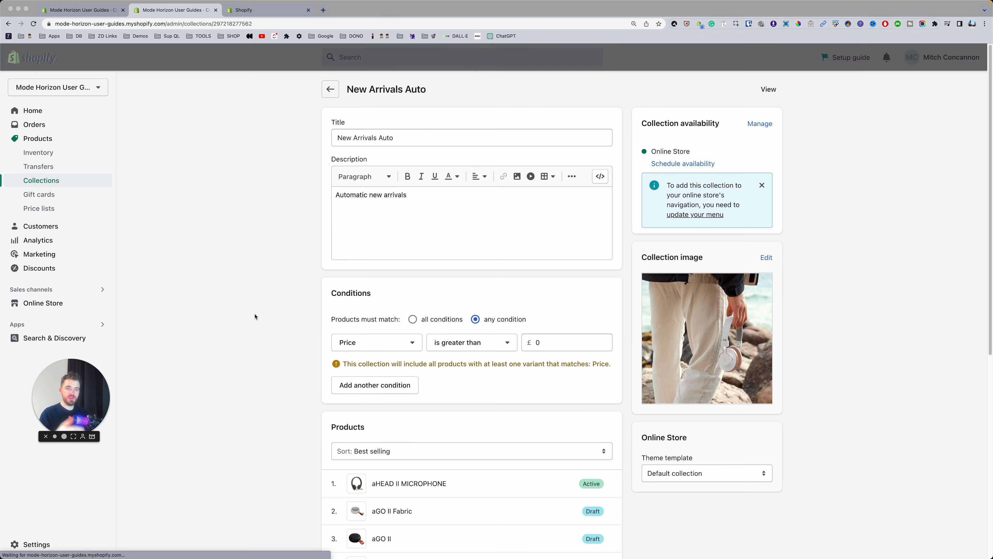
Open the New Arrivals product metafield definition in the store's settings and start deleting it
{"action": "left_click", "coordinate": [37, 544]}
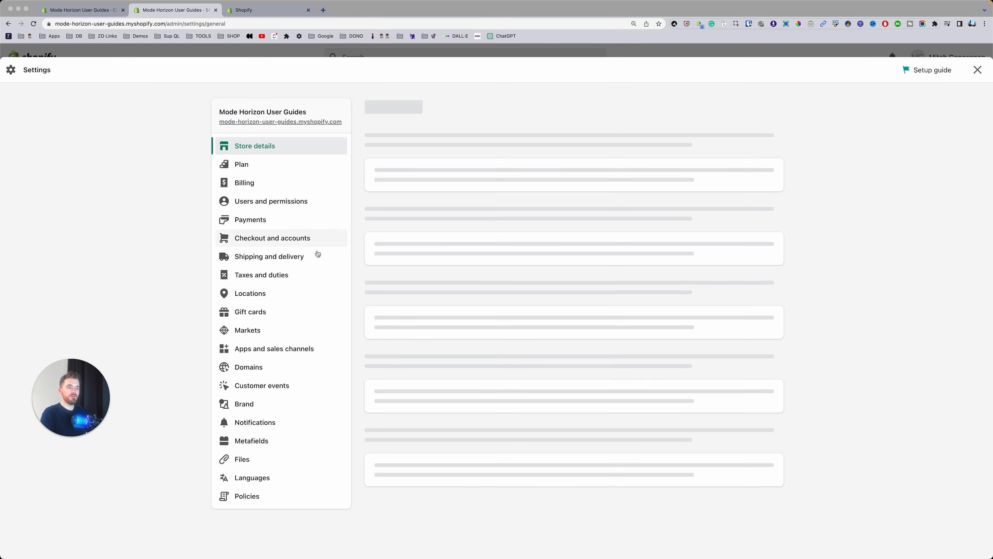
{"action": "left_click", "coordinate": [253, 441]}
{"action": "left_click", "coordinate": [437, 221]}
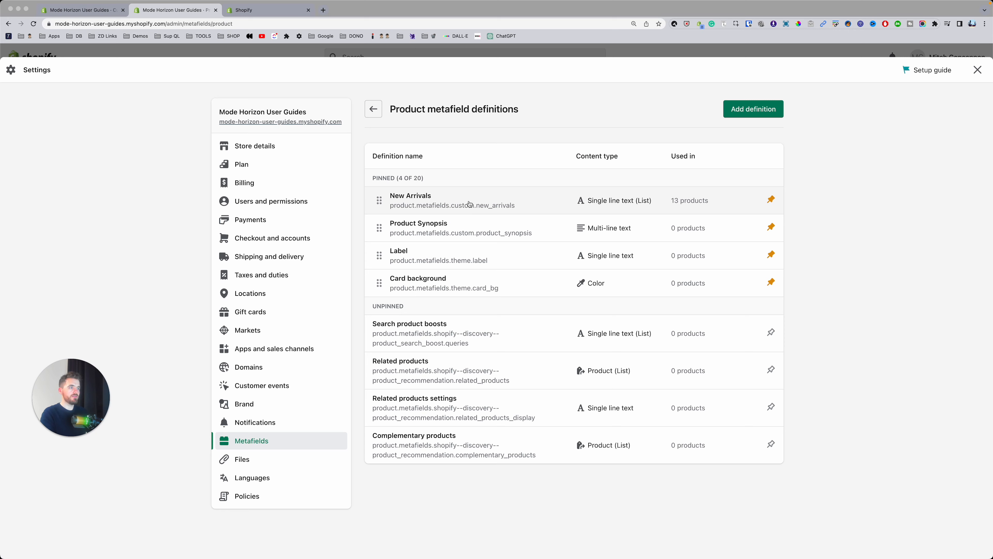
{"action": "left_click", "coordinate": [469, 204]}
{"action": "scroll", "coordinate": [552, 389], "scroll_direction": "down", "scroll_amount": 3}
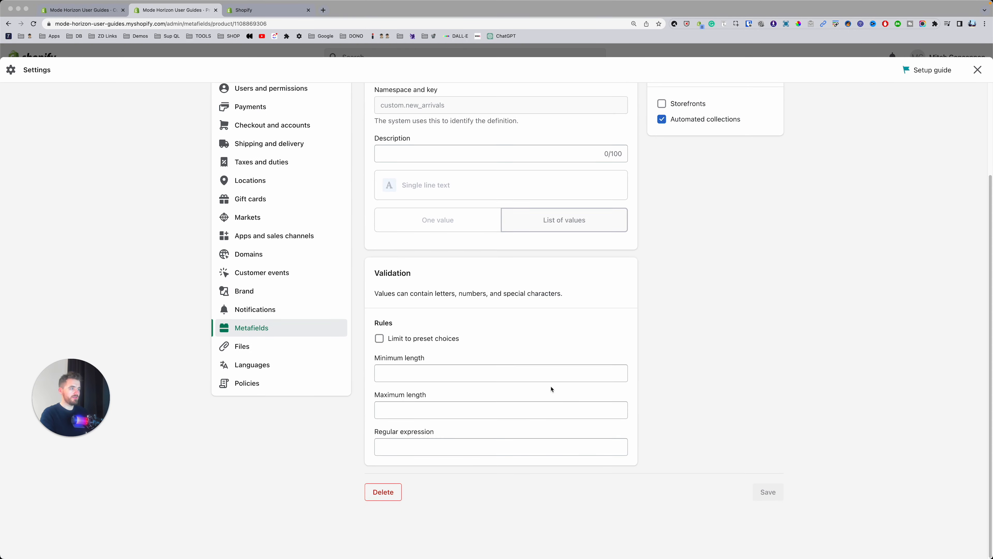
{"action": "left_click", "coordinate": [386, 497]}
{"action": "left_click", "coordinate": [361, 309]}
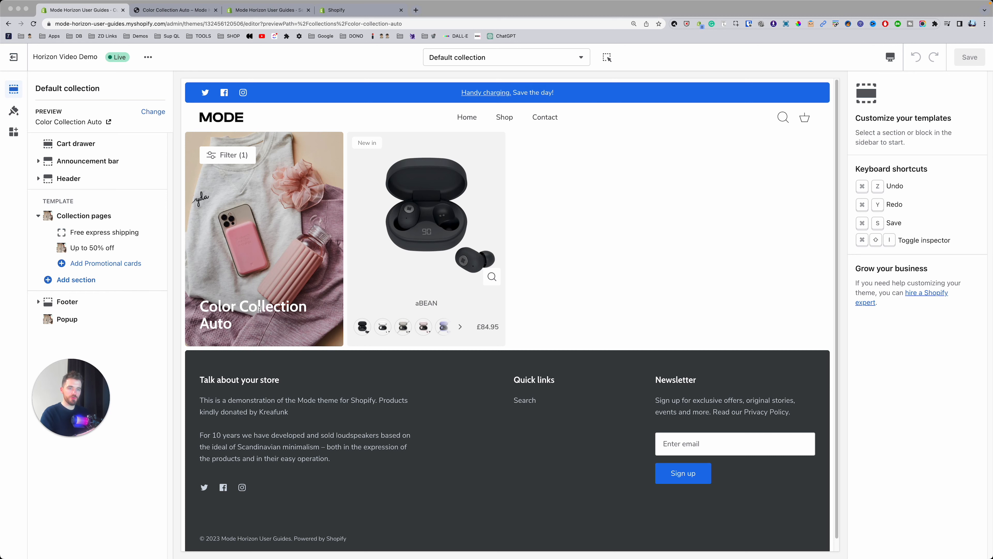
Check the aBEAN product's colour variants in the filtered storefront preview of Color Collection Auto
{"action": "mouse_move", "coordinate": [408, 222]}
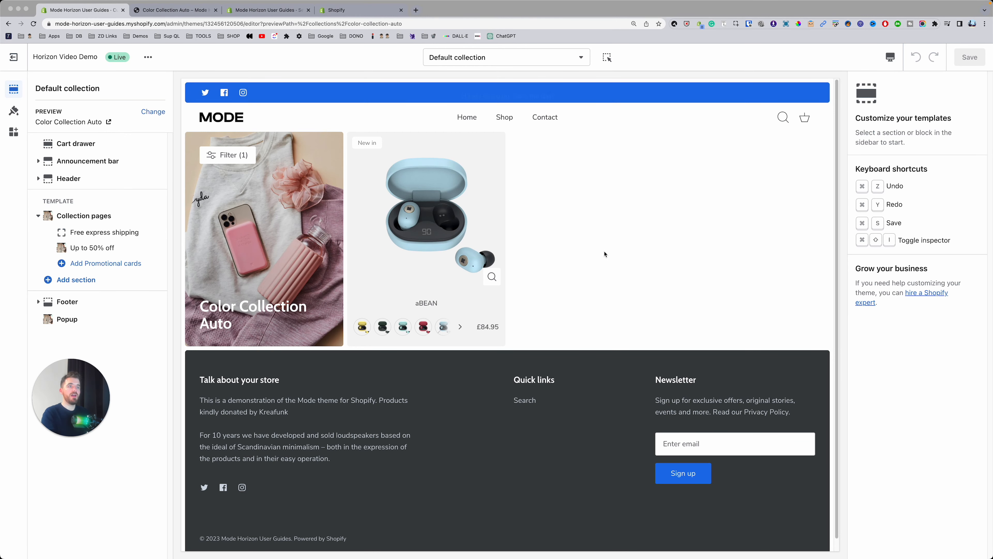
Switch to the live Color Collection Auto storefront page and filter its products by the Sunny Orange colour
{"action": "key", "text": "ctrl+Tab"}
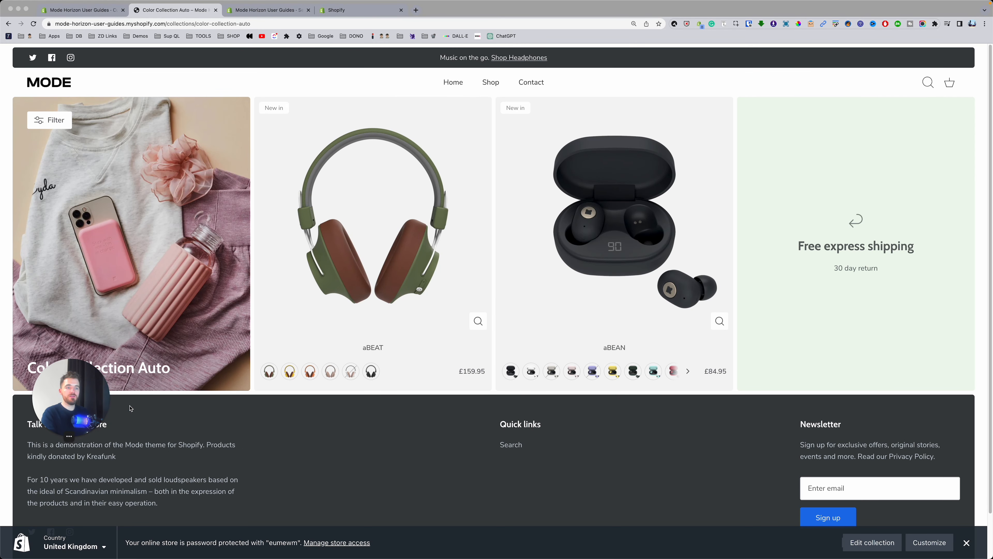
{"action": "left_click", "coordinate": [49, 122]}
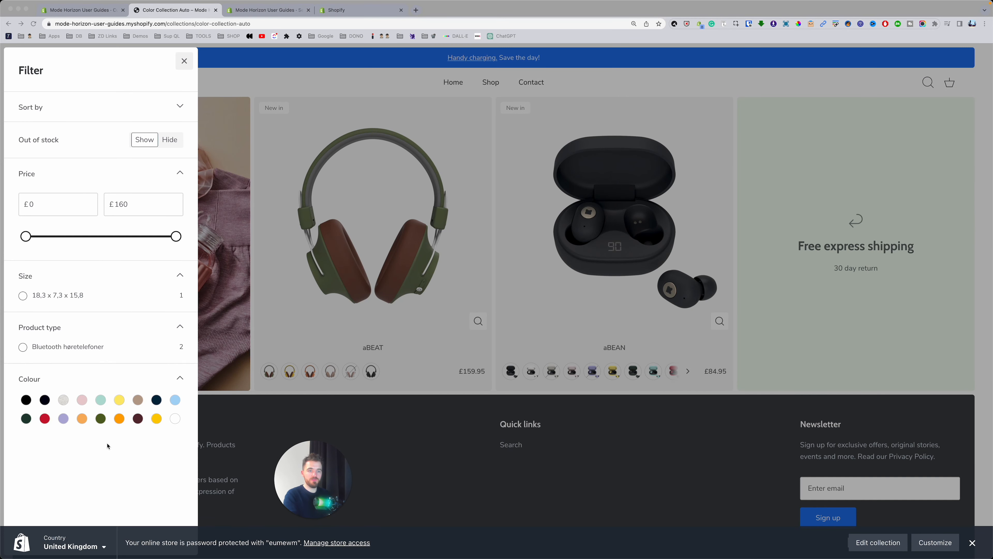
{"action": "left_click", "coordinate": [82, 420]}
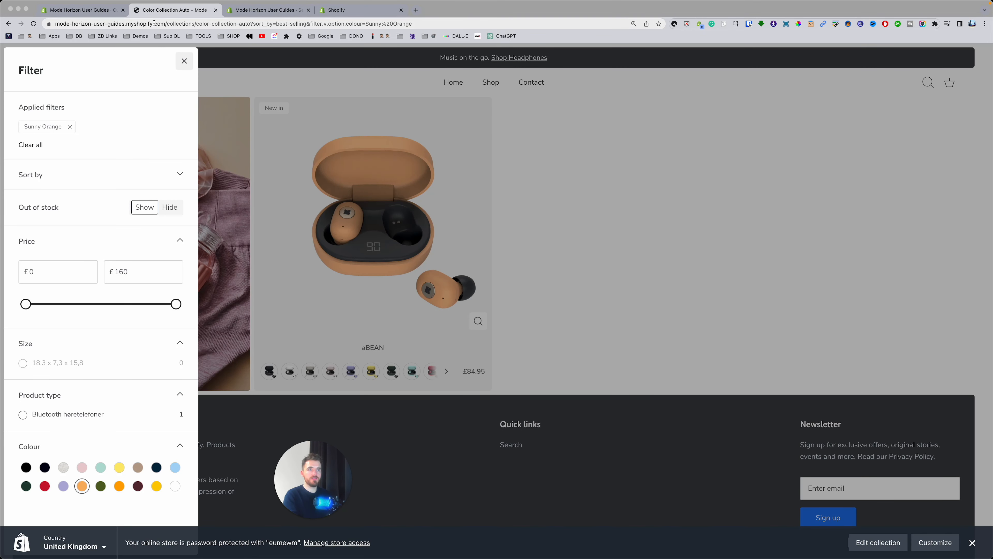
Copy the URL of the Sunny Orange filtered collection and load it in a new browser tab
{"action": "left_click", "coordinate": [417, 23]}
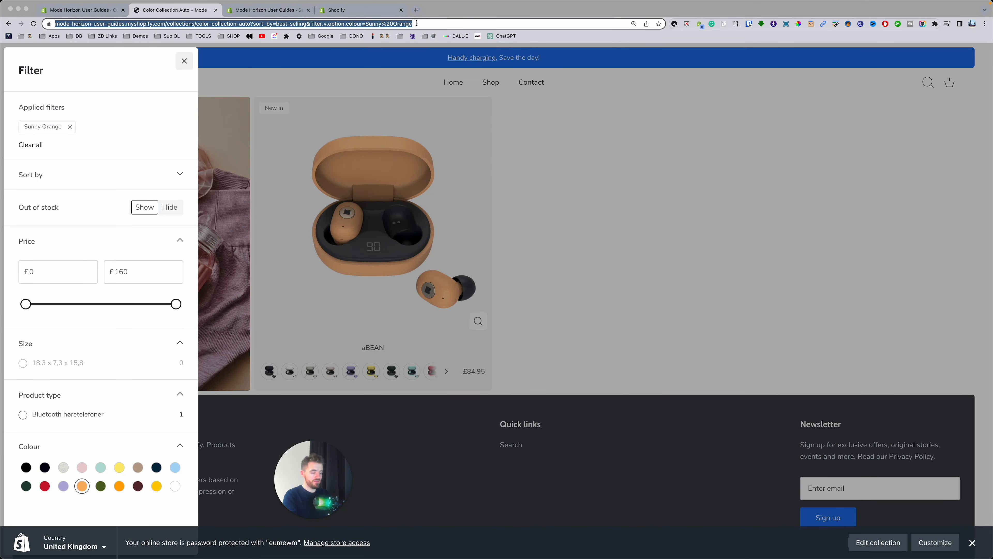
{"action": "key", "text": "super+c"}
{"action": "key", "text": "super+t"}
{"action": "key", "text": "super+v"}
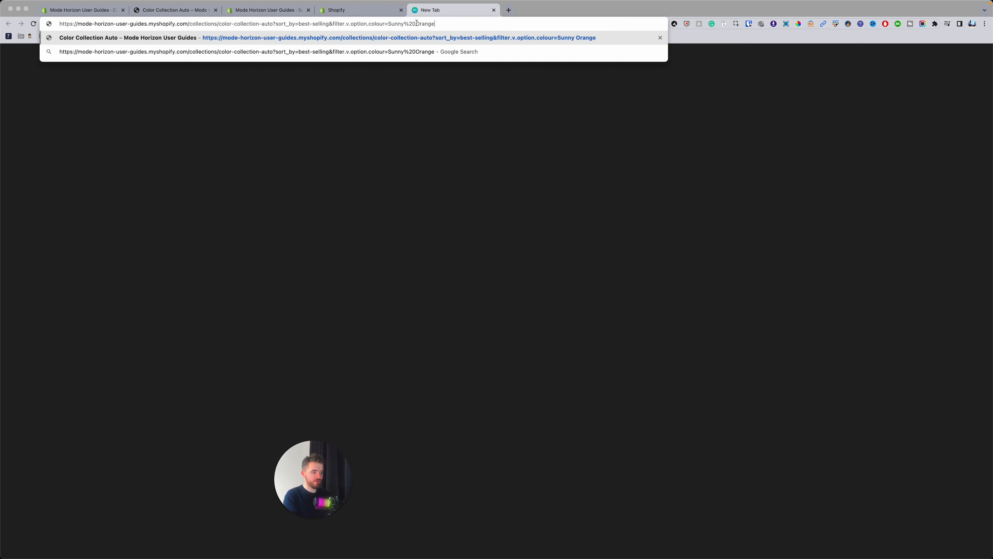
{"action": "key", "text": "Return"}
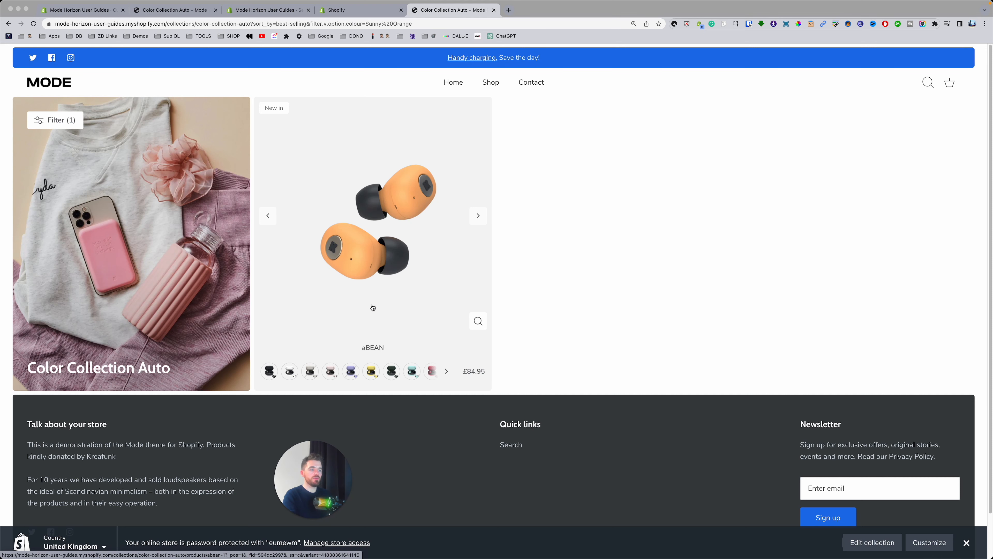
Open the Main menu for editing in the Online Store navigation of the Shopify admin
{"action": "left_click", "coordinate": [343, 10]}
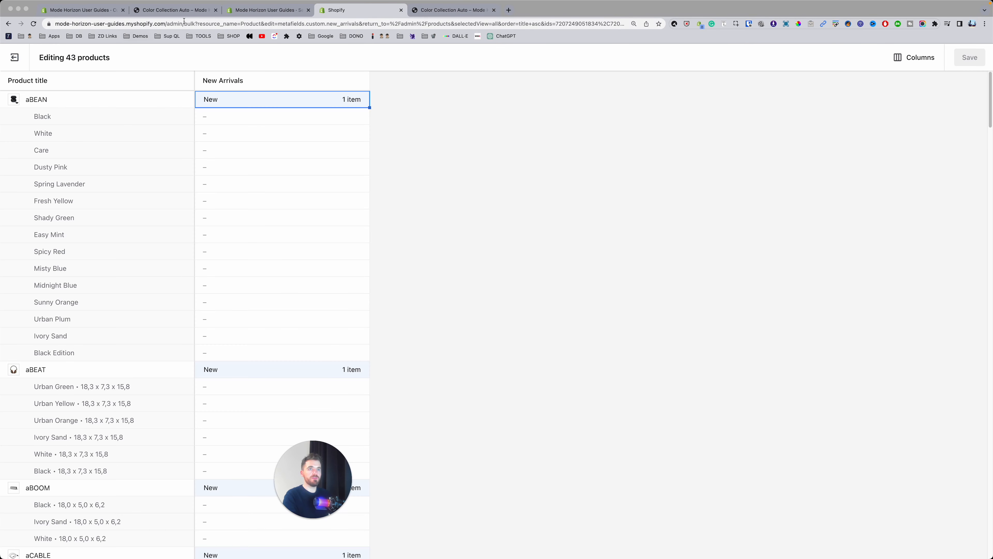
{"action": "left_click", "coordinate": [251, 11]}
{"action": "left_click", "coordinate": [43, 229]}
{"action": "left_click", "coordinate": [57, 287]}
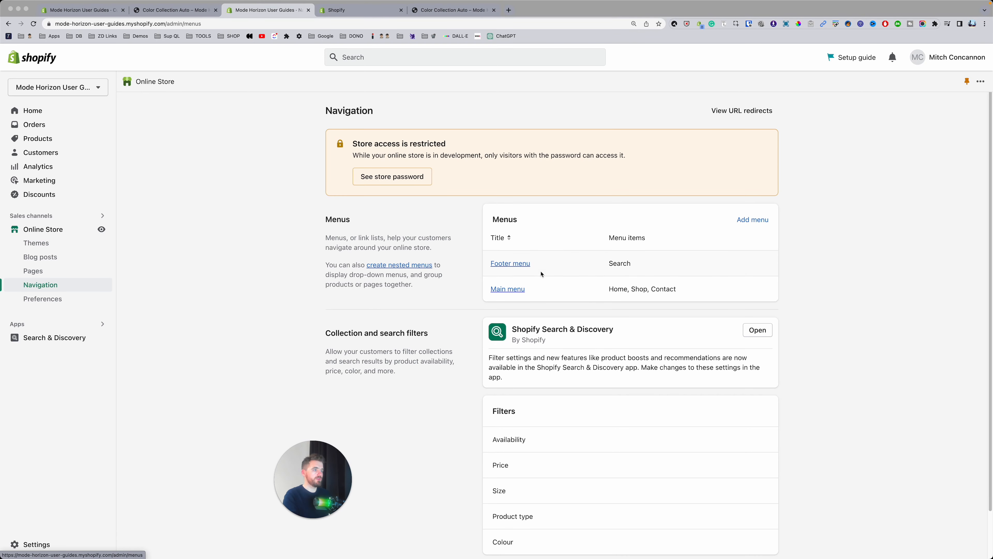
{"action": "left_click", "coordinate": [530, 285]}
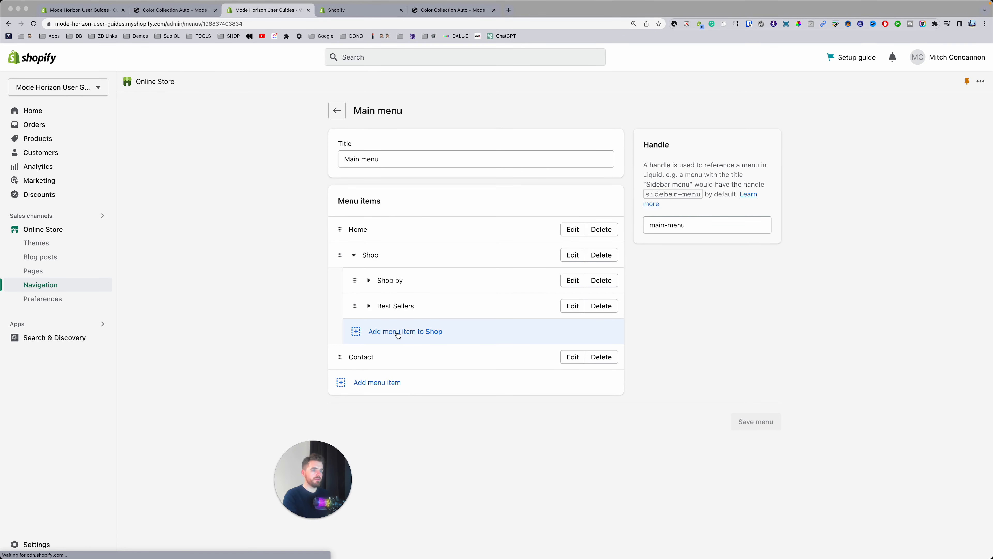
Fill in a new menu item under Shop named Orange Collection with the copied filtered collection URL, and return to the filtered storefront page
{"action": "left_click", "coordinate": [398, 335]}
{"action": "left_click", "coordinate": [853, 163]}
{"action": "key", "text": "ctrl+v"}
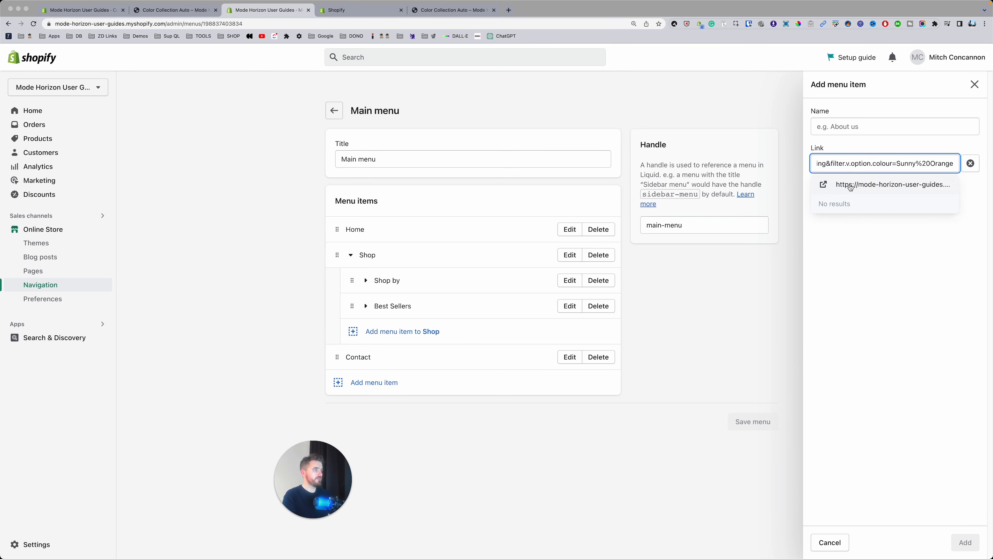
{"action": "left_click", "coordinate": [851, 187]}
{"action": "left_click", "coordinate": [838, 127]}
{"action": "key", "text": "ctrl+a"}
{"action": "type", "text": "O"}
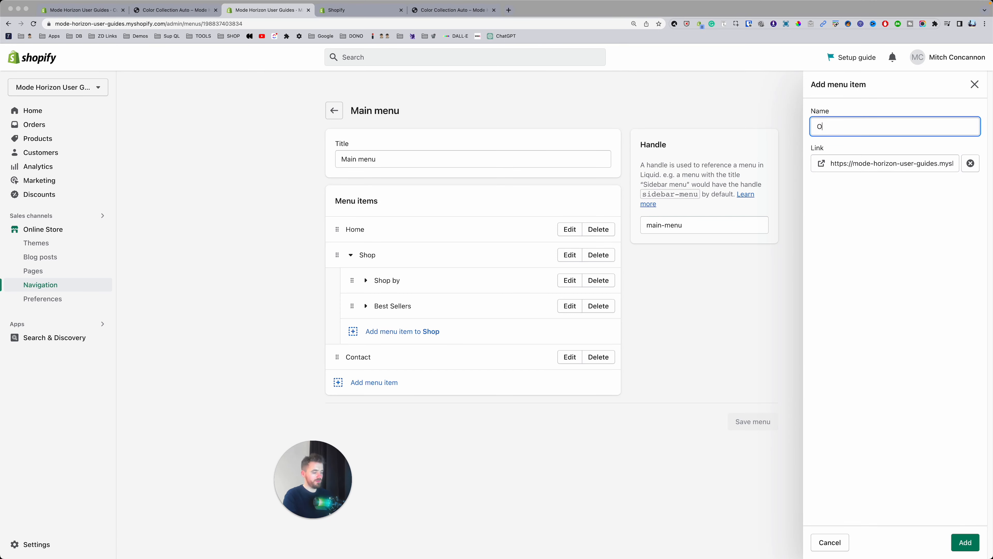
{"action": "type", "text": "range Collection"}
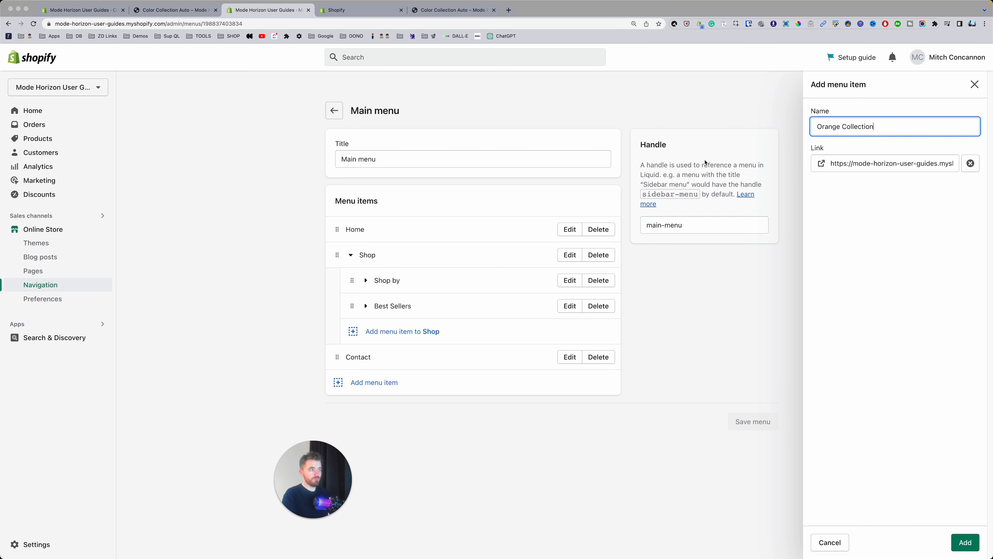
{"action": "left_click", "coordinate": [431, 10]}
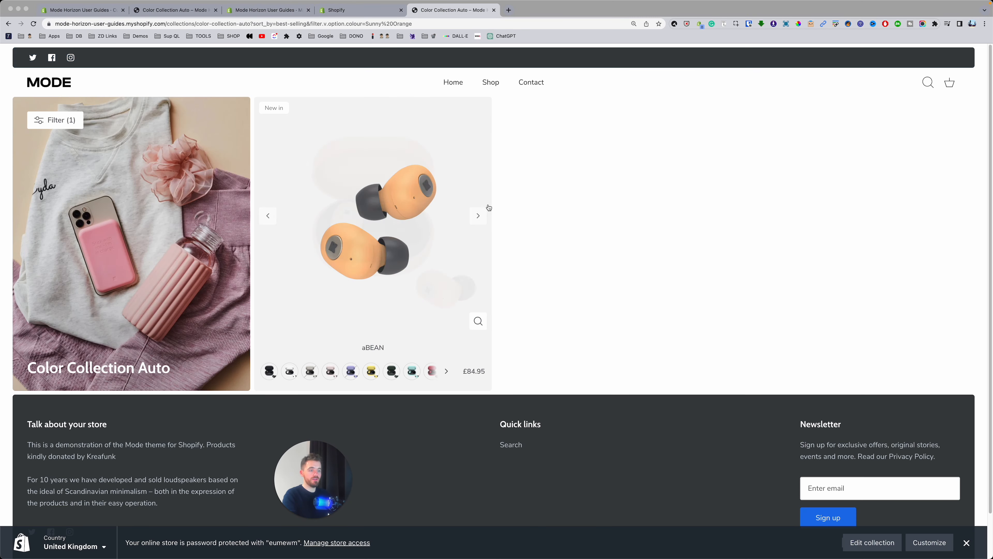